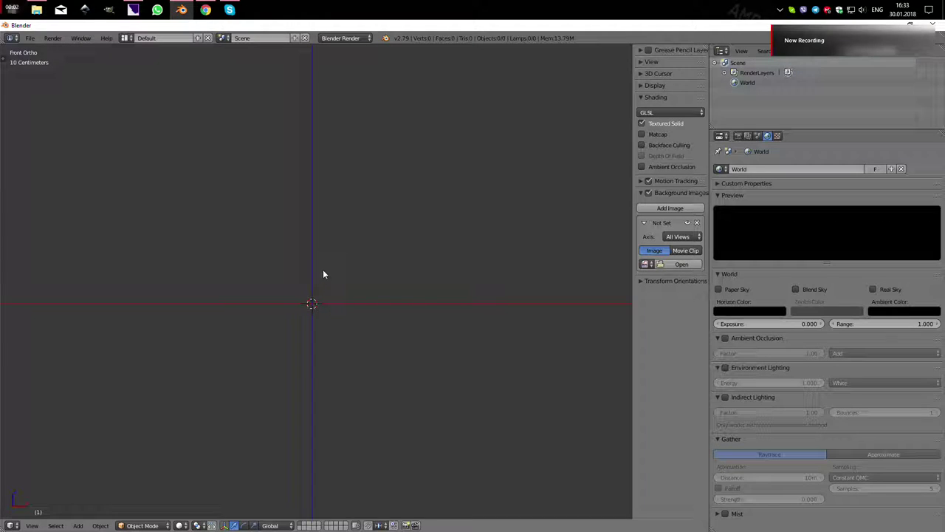
# Step: Add a Suzanne monkey head mesh at the centre of the empty scene
pyautogui.hotkey('shift', 'a')
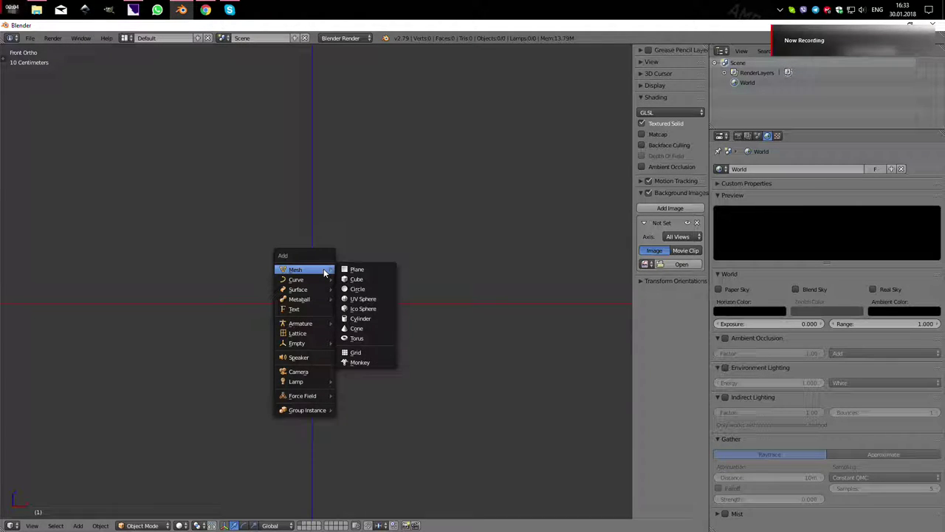
pyautogui.moveTo(303, 269)
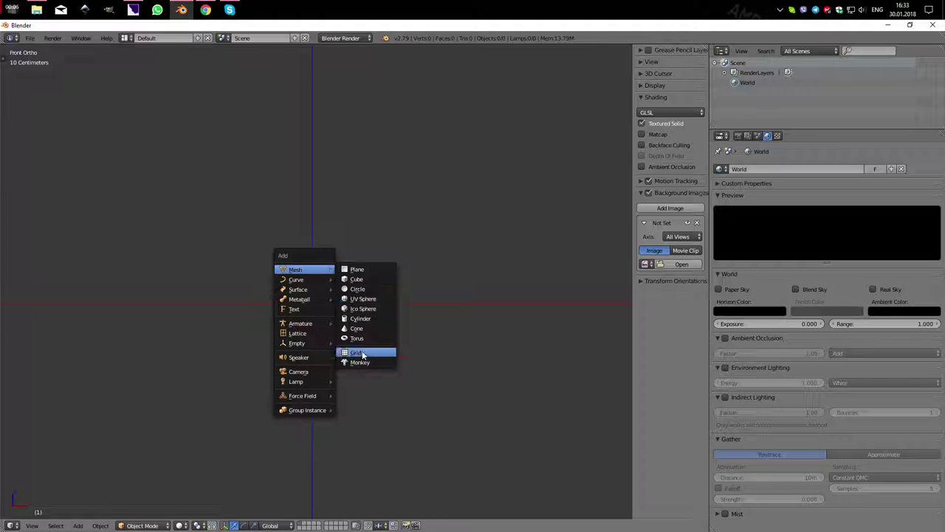
pyautogui.click(361, 360)
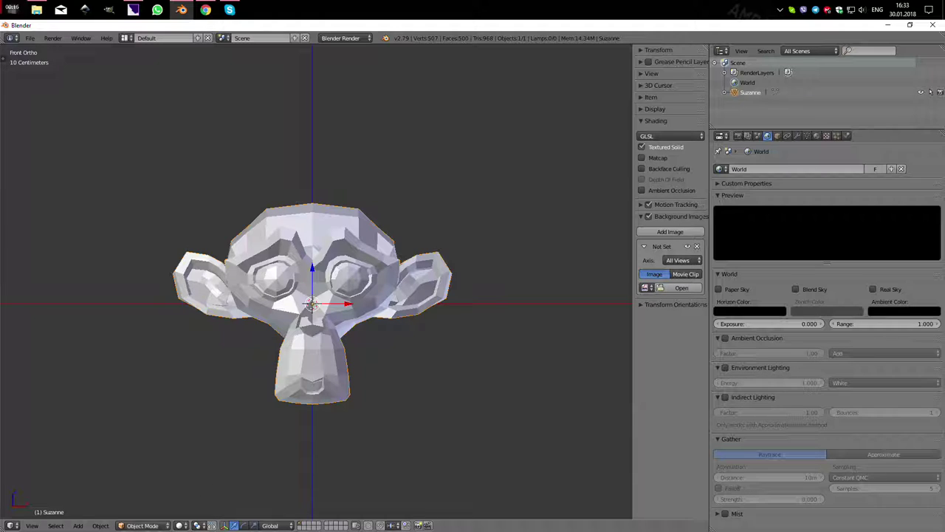
pyautogui.click(179, 525)
# Step: Switch viewport shading to Texture so Suzanne shows as a black silhouette
pyautogui.click(196, 480)
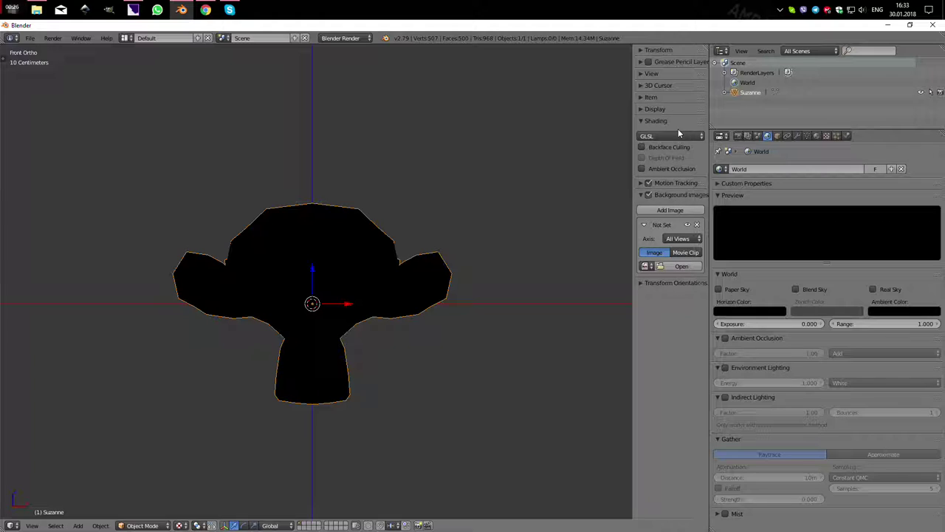
pyautogui.hotkey('shift', 'a')
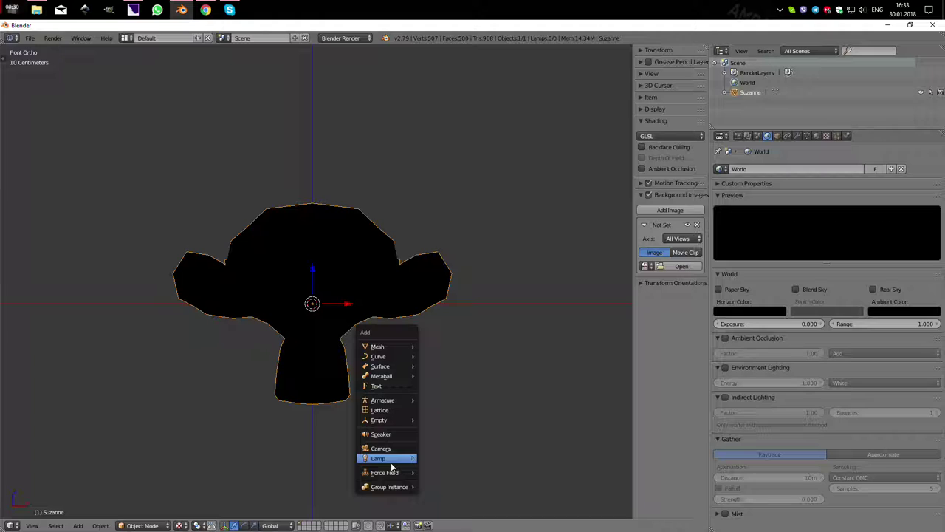
pyautogui.moveTo(384, 458)
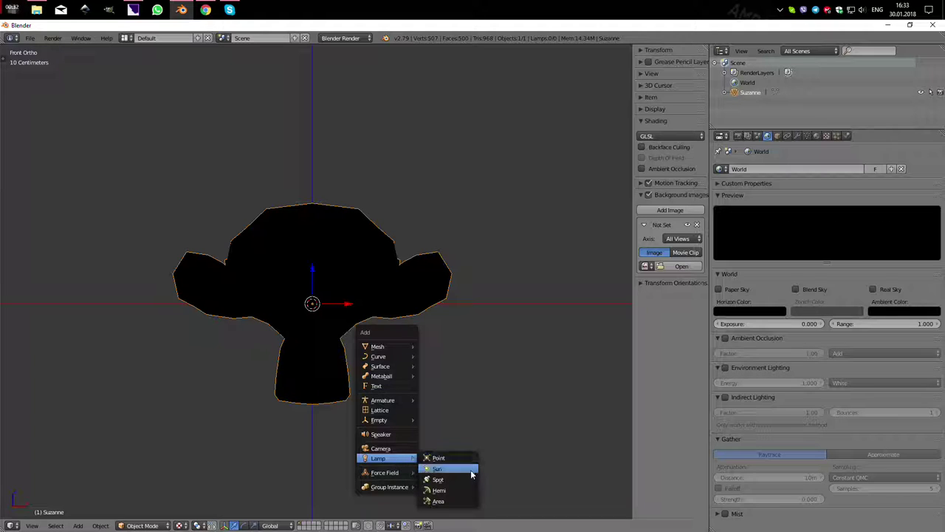
# Step: Add a Sun lamp and rotate it 90° about X
pyautogui.click(470, 469)
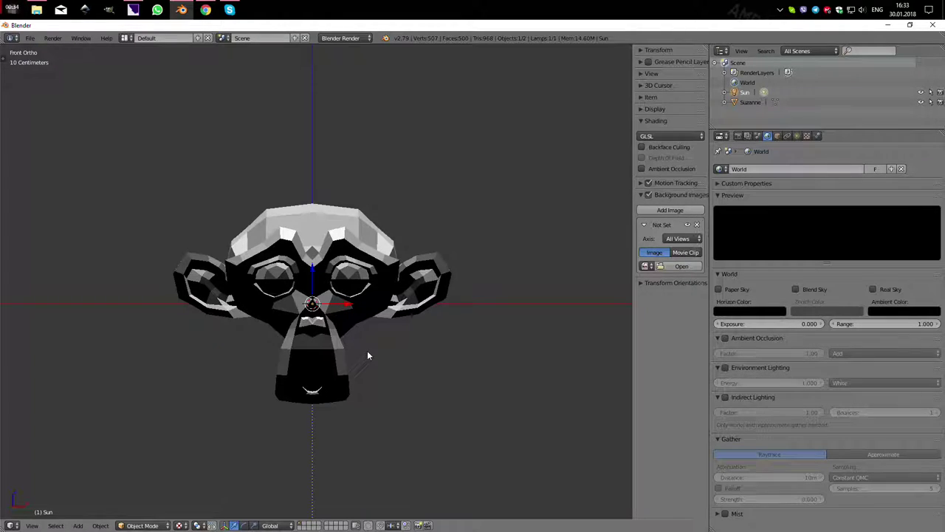
pyautogui.scroll(-4, 368, 355)
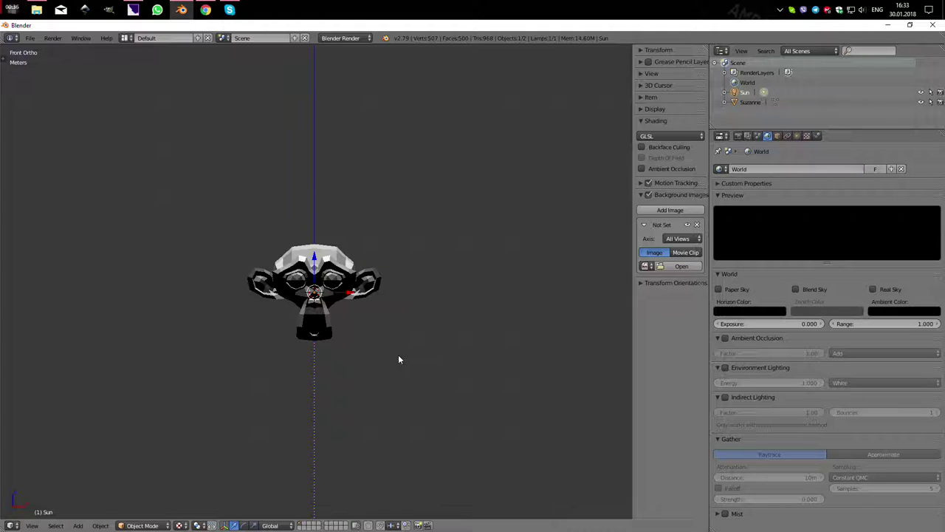
pyautogui.moveTo(399, 355); pyautogui.dragTo(313, 360, button='middle')
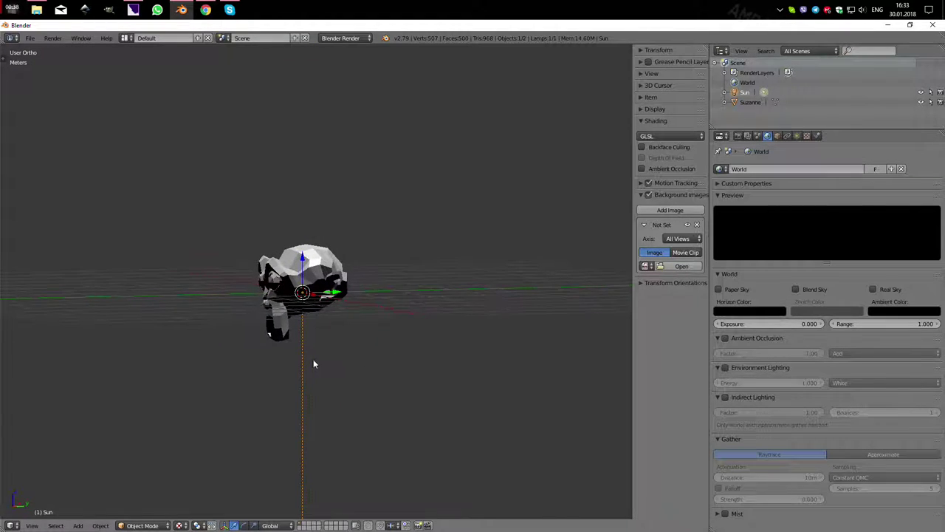
pyautogui.write('rx90')
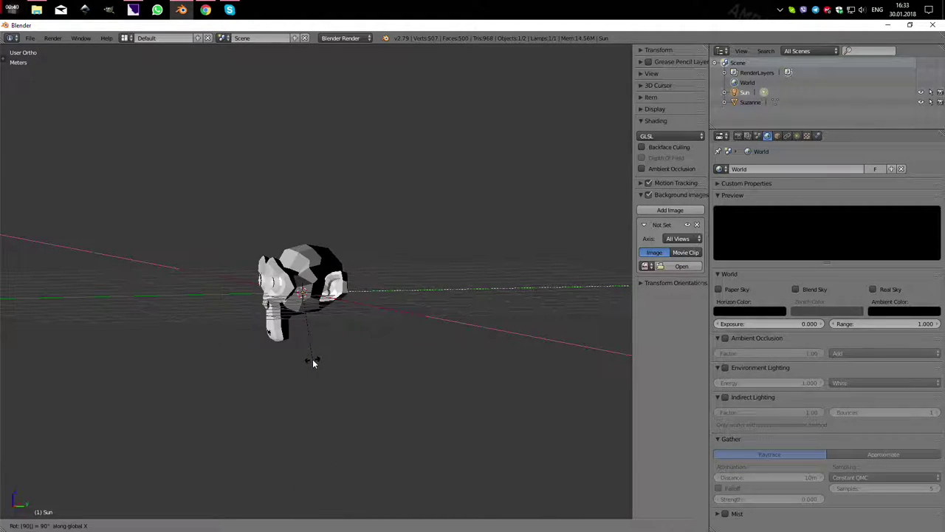
pyautogui.press('Return')
# Step: Set the Sun lamp's Y location to -30 m
pyautogui.scroll(-2, 313, 333)
pyautogui.scroll(-2, 316, 305)
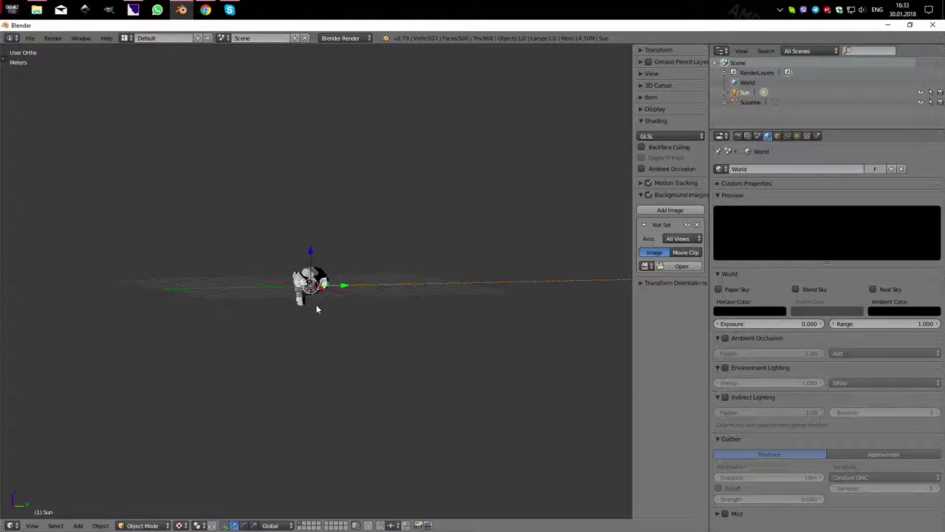
pyautogui.scroll(-1, 316, 309)
pyautogui.moveTo(317, 311); pyautogui.dragTo(326, 332, button='middle')
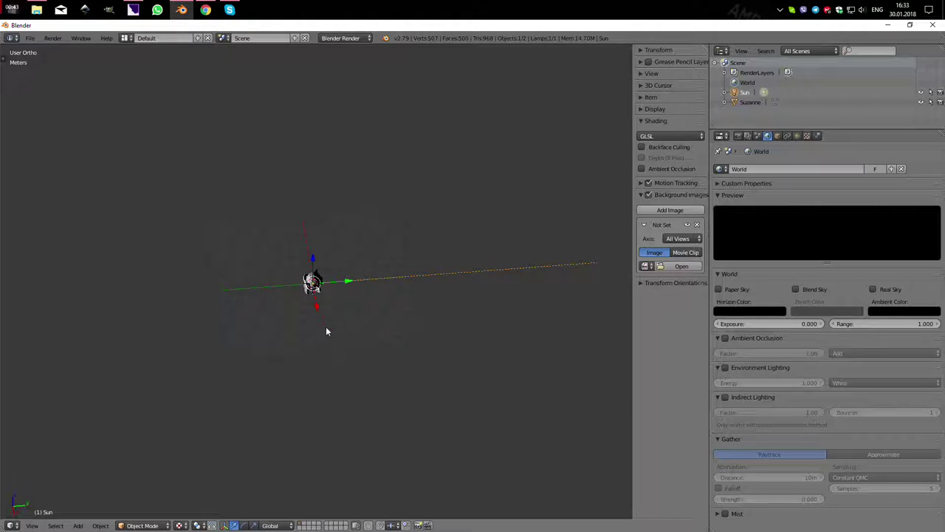
pyautogui.click(654, 49)
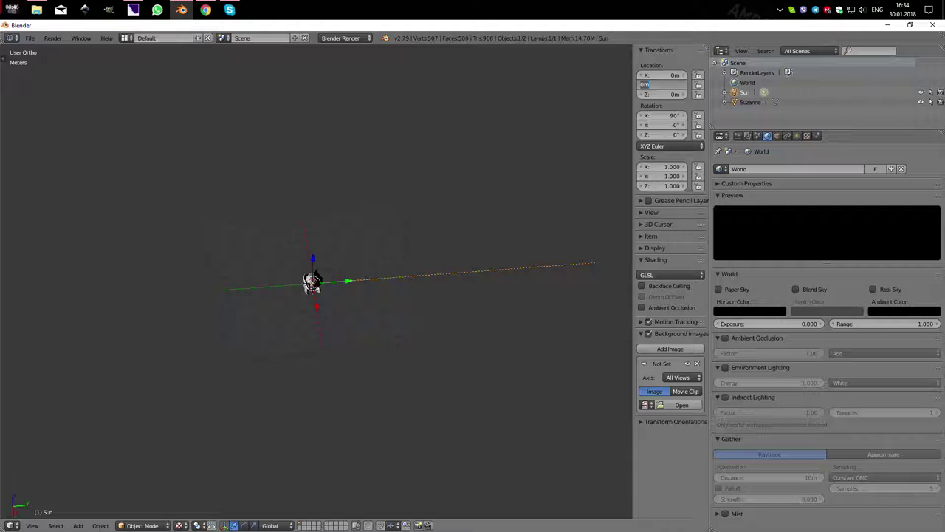
pyautogui.write('-30')
pyautogui.press('Return')
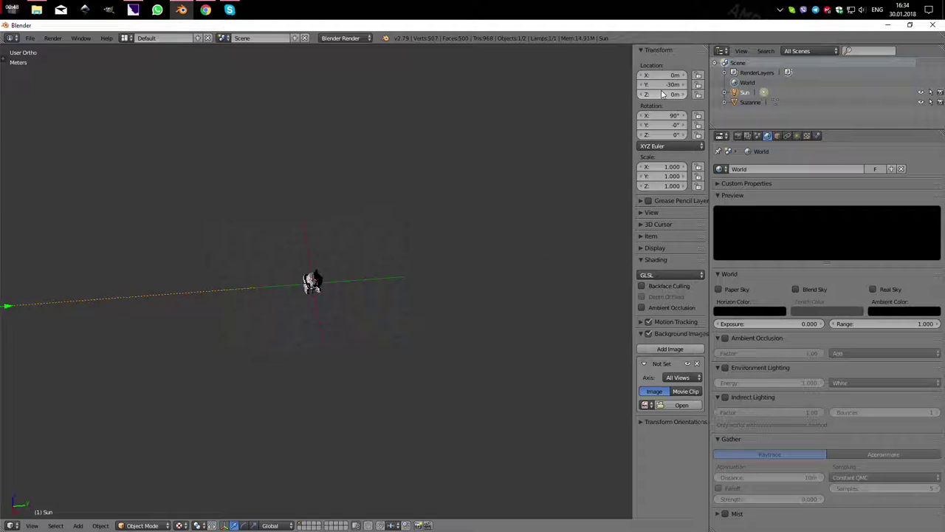
pyautogui.click(797, 136)
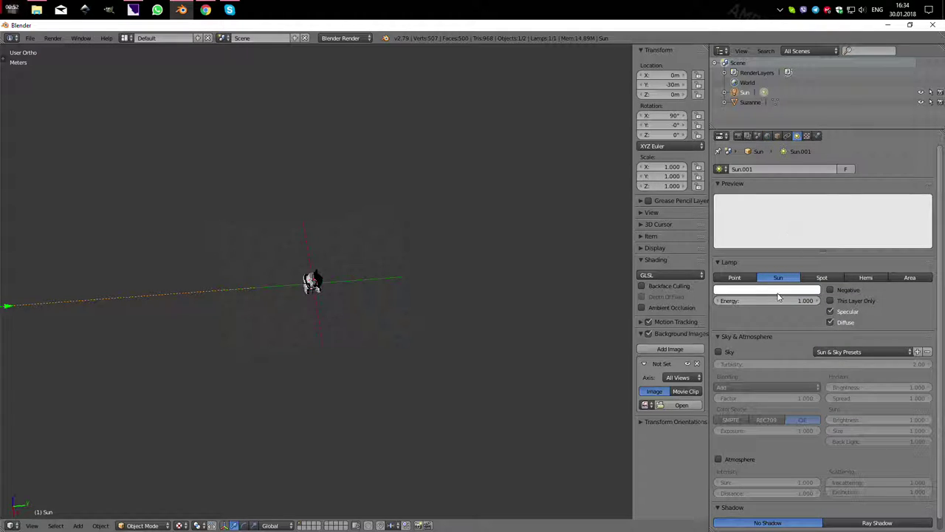
# Step: Turn on Ray Shadow for the Sun lamp
pyautogui.scroll(-1, 724, 466)
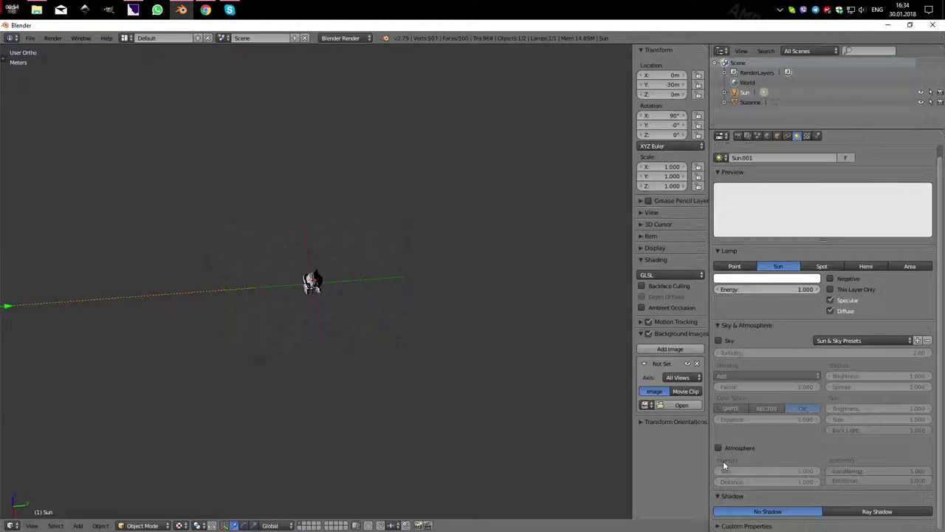
pyautogui.click(860, 512)
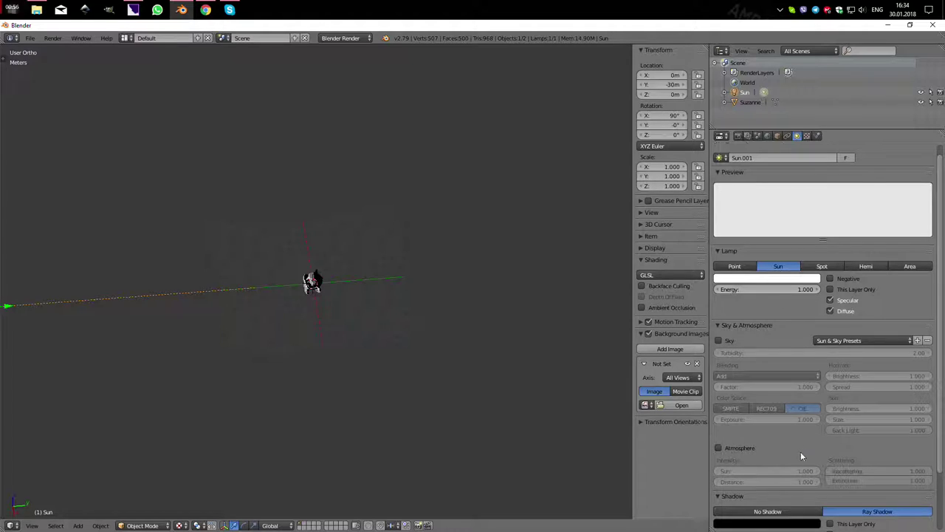
pyautogui.scroll(-3, 800, 456)
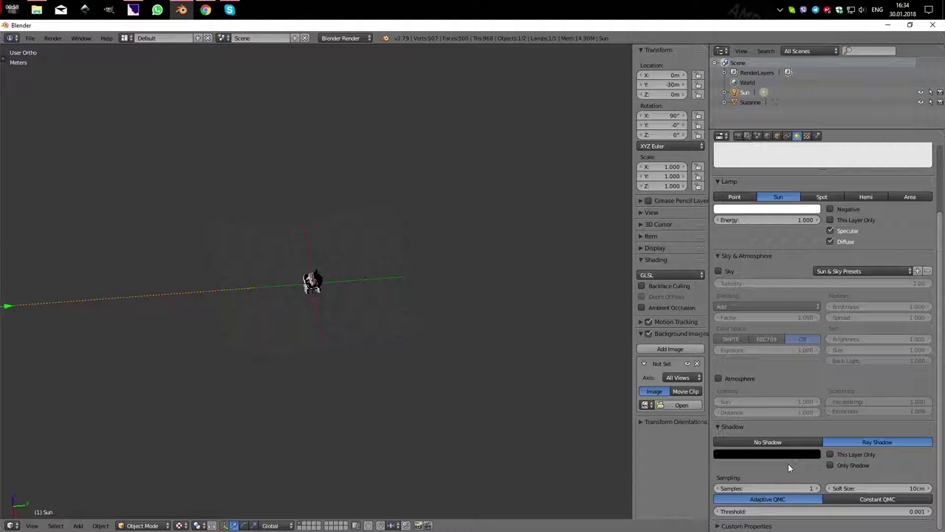
pyautogui.moveTo(319, 333); pyautogui.dragTo(336, 304, button='middle')
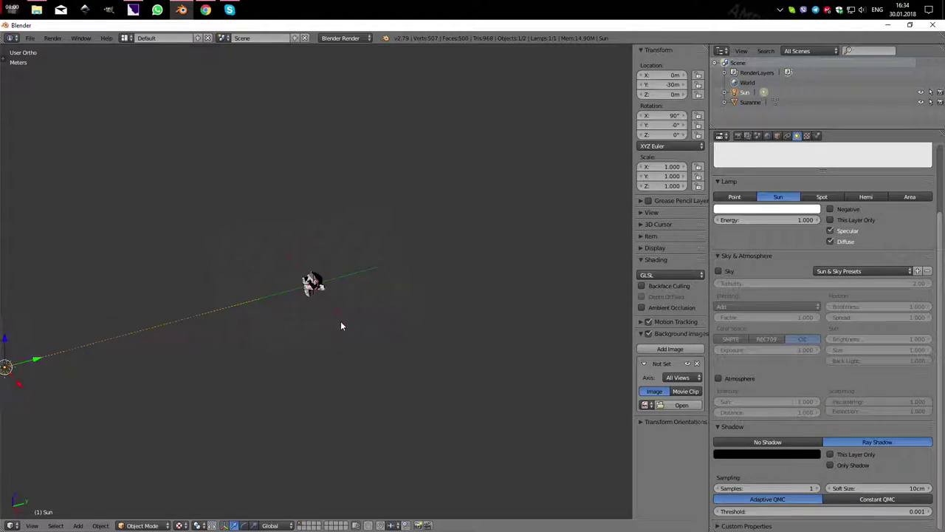
# Step: Set the Sun's shadow colour to bright red, then show the World settings
pyautogui.click(754, 453)
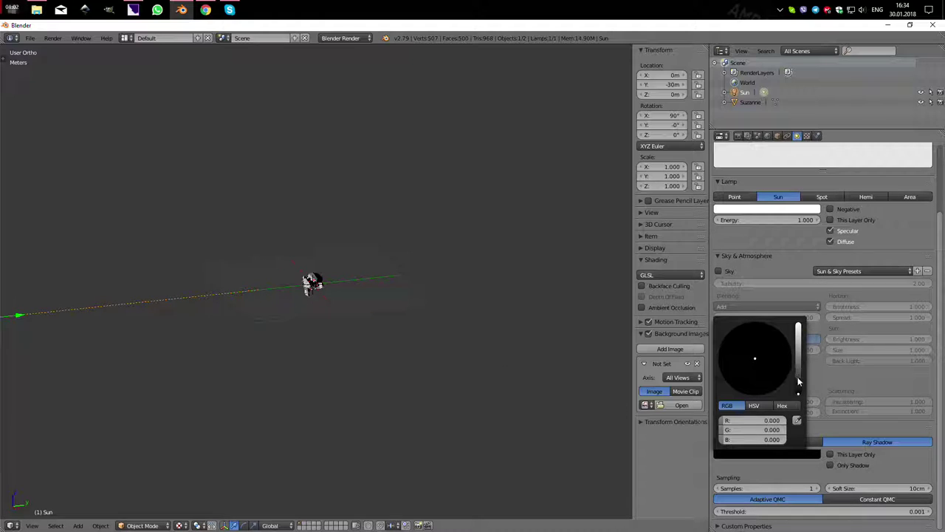
pyautogui.moveTo(800, 392); pyautogui.dragTo(799, 360)
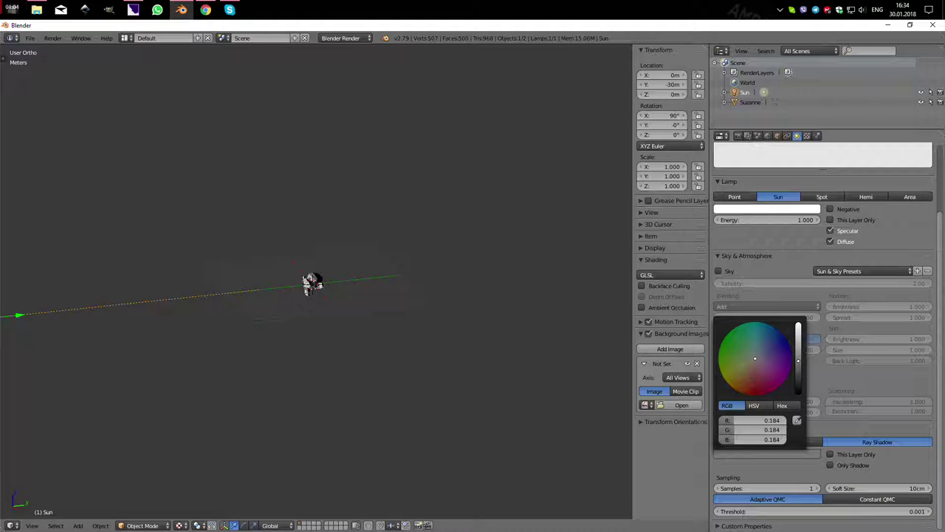
pyautogui.click(757, 395)
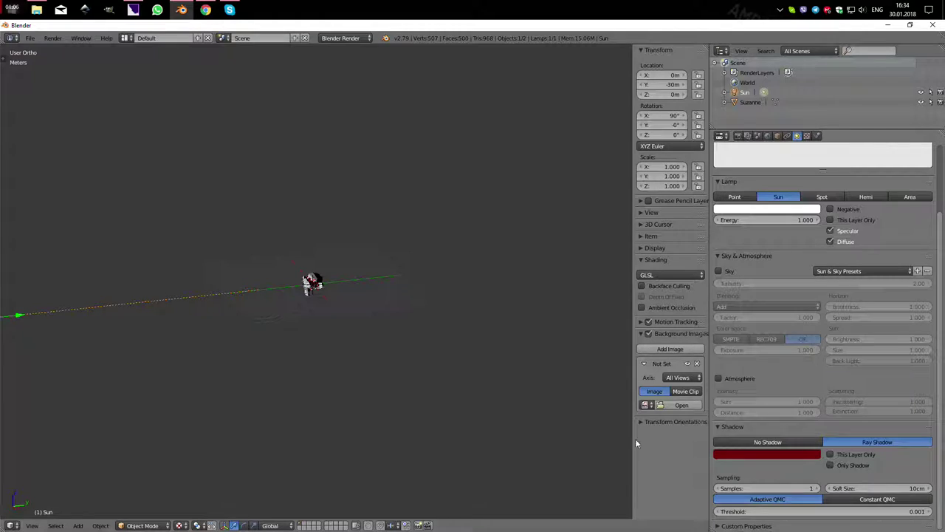
pyautogui.scroll(3, 322, 322)
pyautogui.scroll(8, 322, 323)
pyautogui.scroll(4, 323, 333)
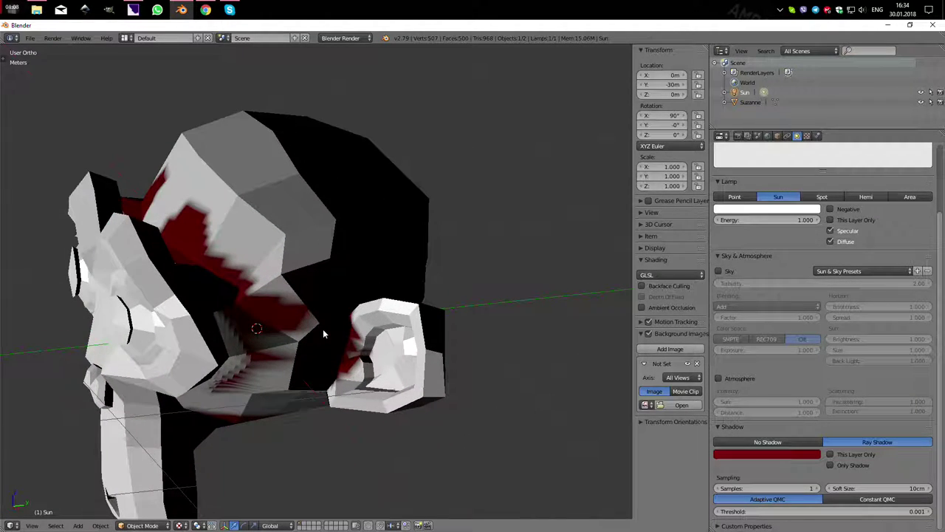
pyautogui.click(783, 453)
pyautogui.moveTo(798, 362); pyautogui.dragTo(799, 325)
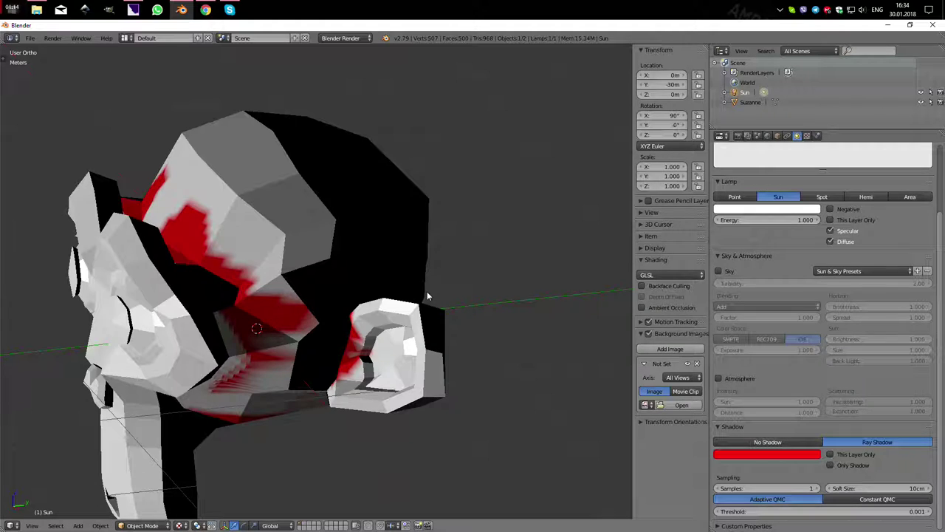
pyautogui.click(744, 453)
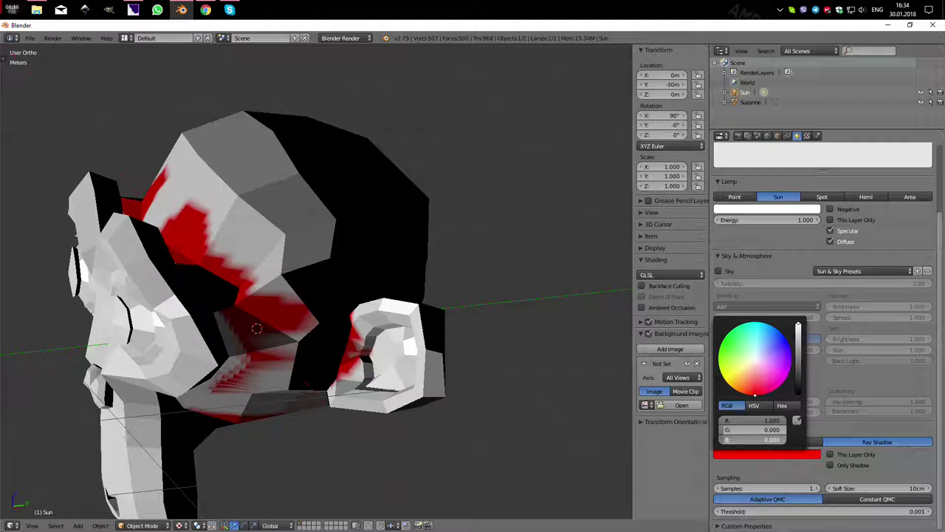
pyautogui.scroll(-4, 296, 370)
pyautogui.moveTo(296, 369)
pyautogui.mouseDown(button='middle')
pyautogui.moveTo(342, 355)
pyautogui.moveTo(176, 377)
pyautogui.moveTo(182, 383)
pyautogui.mouseUp(button='middle')
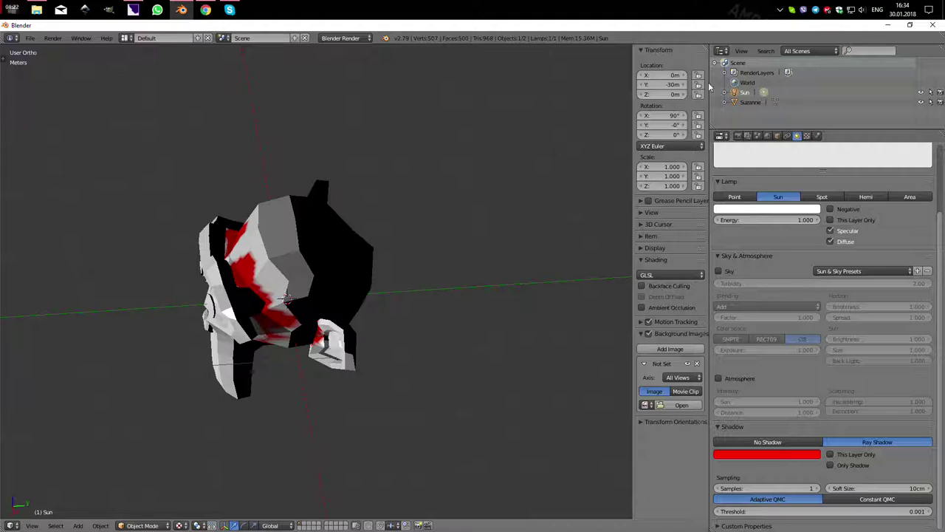
pyautogui.click(768, 135)
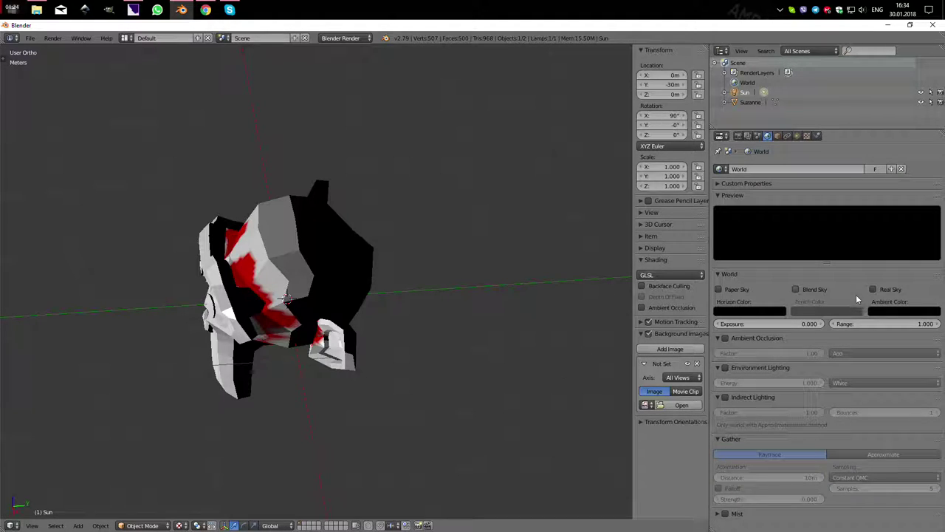
# Step: Give the World ambient colour a dark red tint so Suzanne's unlit areas glow red
pyautogui.click(892, 311)
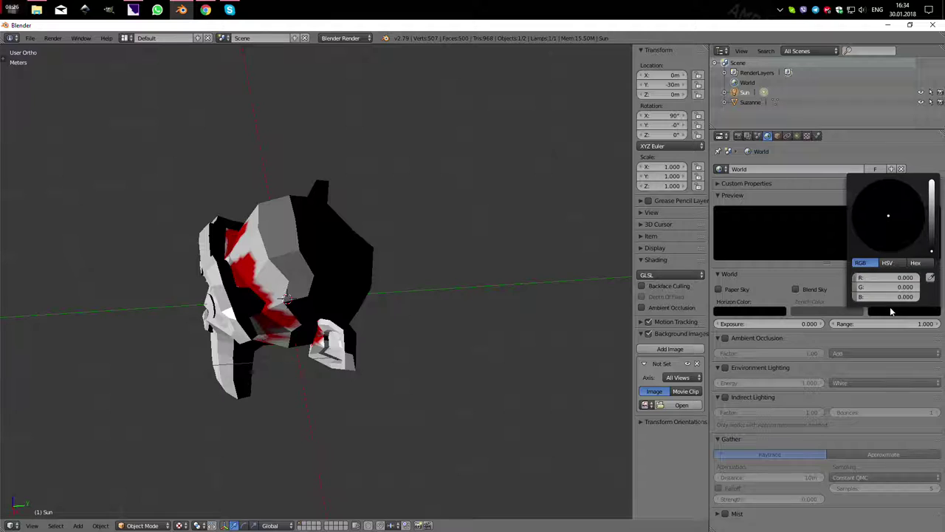
pyautogui.moveTo(932, 246); pyautogui.dragTo(932, 238)
pyautogui.click(884, 248)
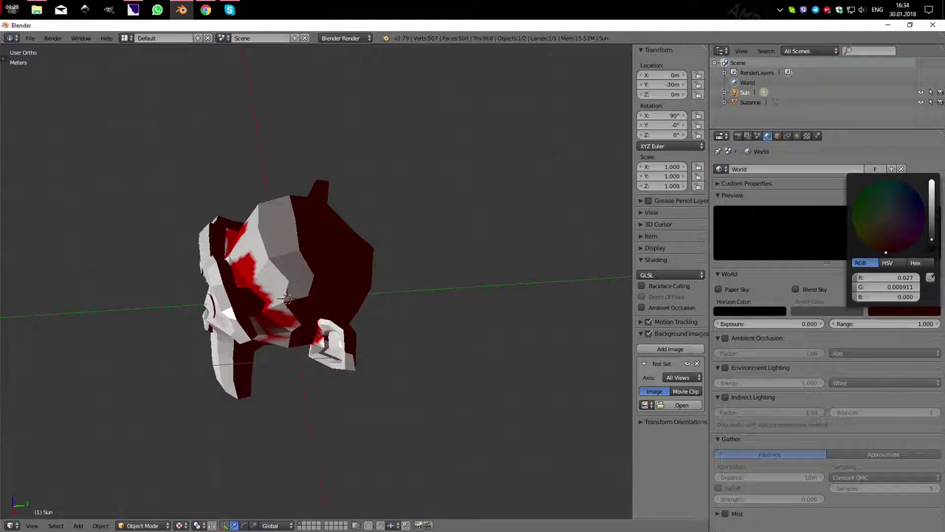
pyautogui.scroll(4, 403, 316)
pyautogui.scroll(2, 405, 310)
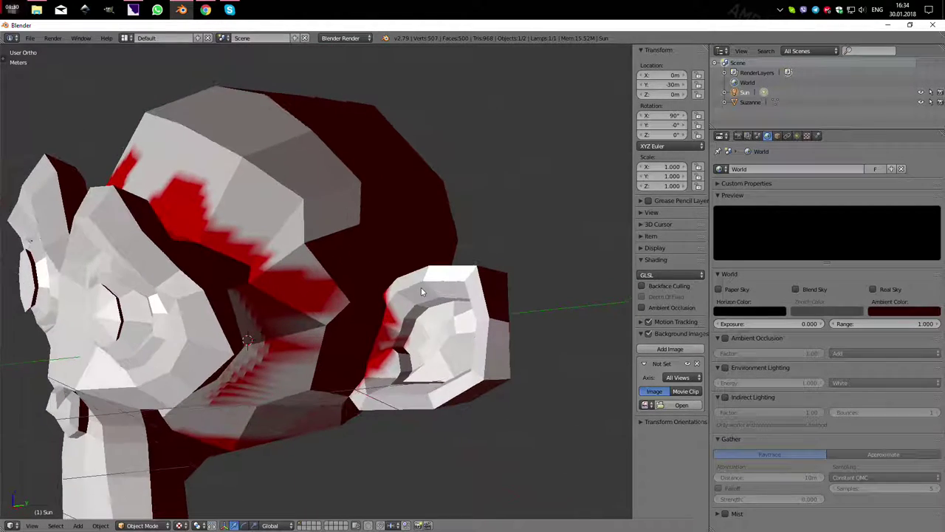
pyautogui.scroll(2, 407, 293)
pyautogui.moveTo(407, 294); pyautogui.dragTo(401, 295, button='middle')
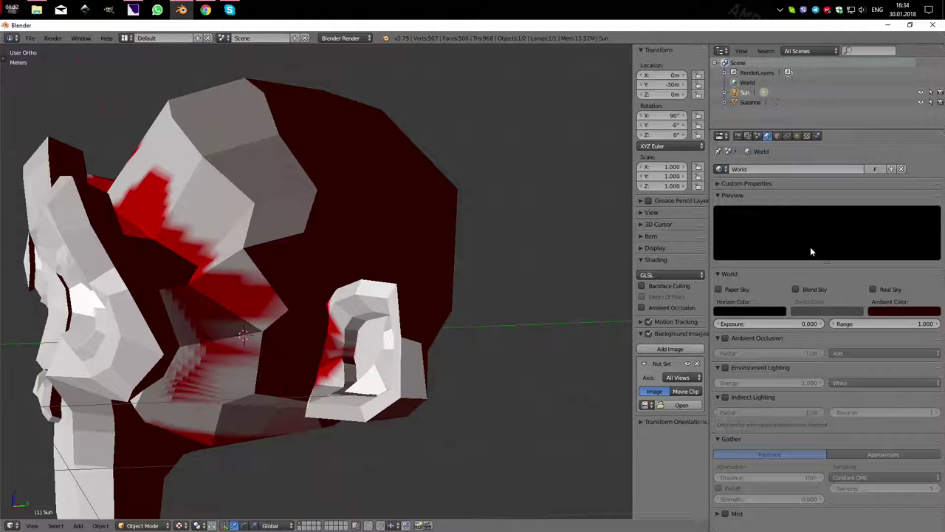
pyautogui.click(906, 309)
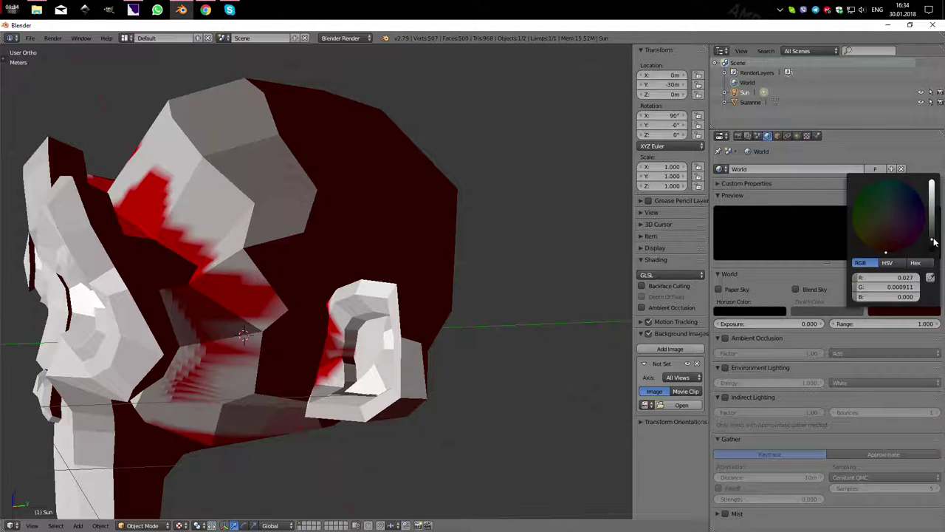
pyautogui.moveTo(932, 238); pyautogui.dragTo(932, 230)
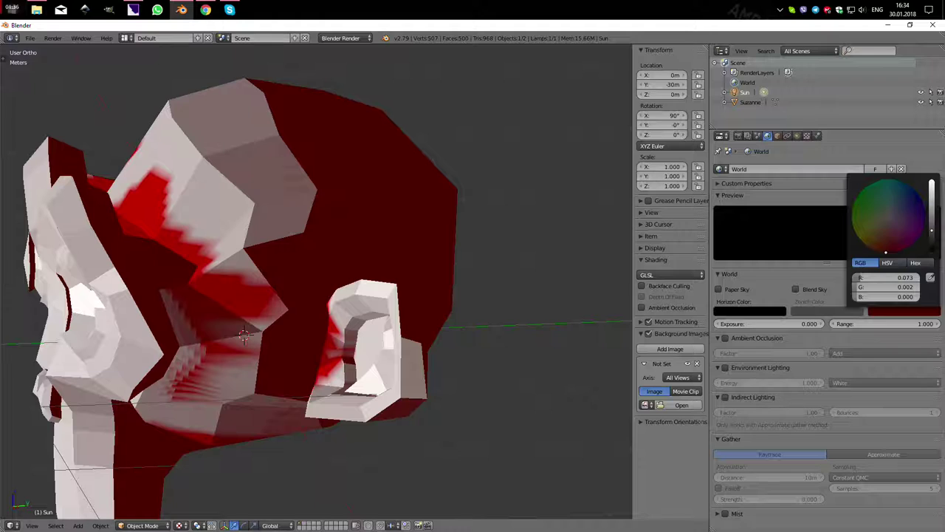
pyautogui.moveTo(317, 267)
pyautogui.mouseDown(button='middle')
pyautogui.moveTo(443, 283)
pyautogui.moveTo(347, 281)
pyautogui.mouseUp(button='middle')
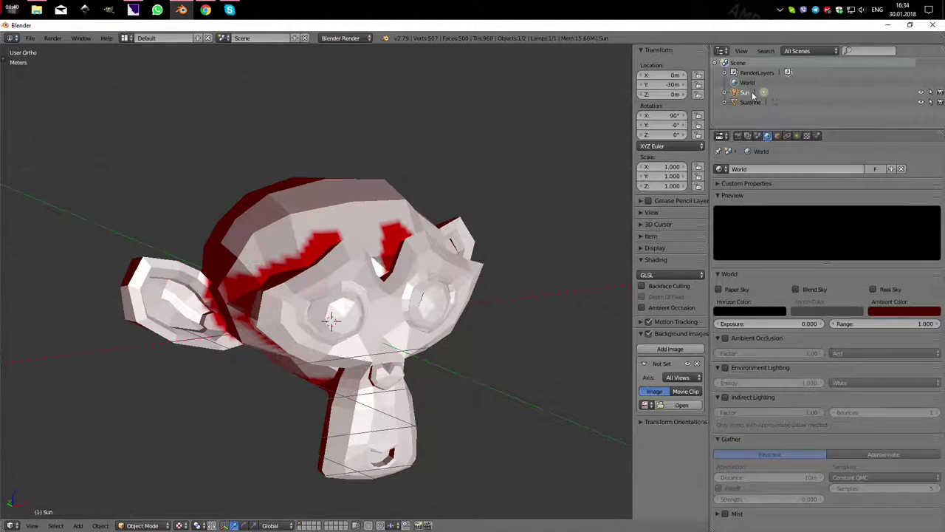
# Step: Select Suzanne and add a Subdivision Surface modifier
pyautogui.click(796, 135)
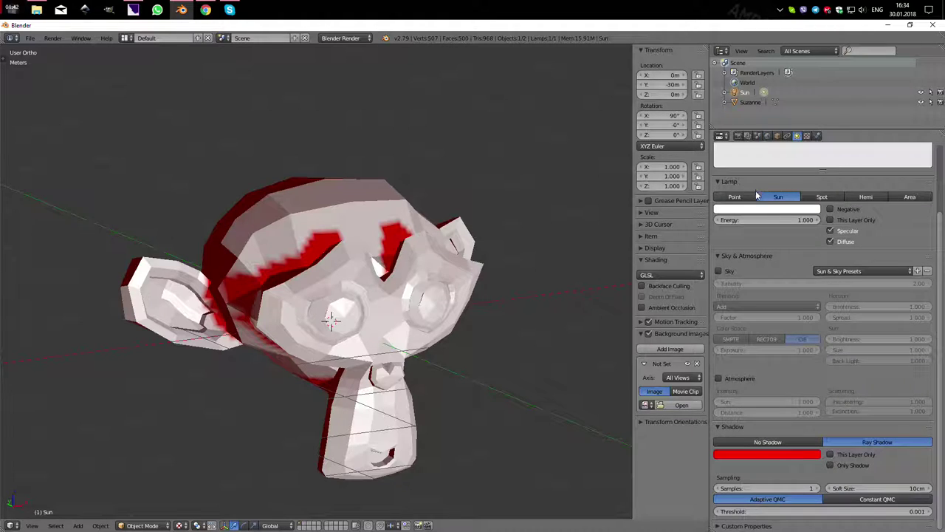
pyautogui.scroll(-2, 404, 308)
pyautogui.moveTo(403, 308); pyautogui.dragTo(355, 304, button='middle')
pyautogui.rightClick(353, 304)
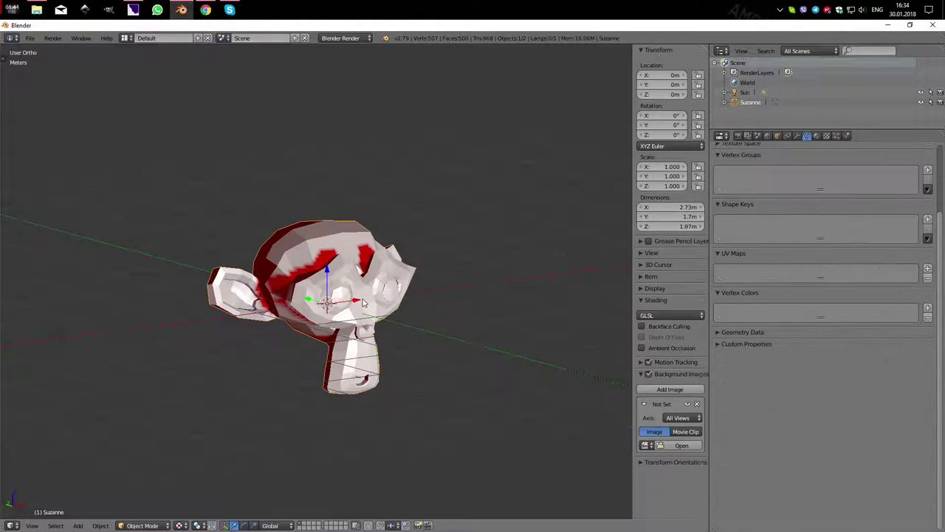
pyautogui.scroll(2, 354, 304)
pyautogui.click(797, 136)
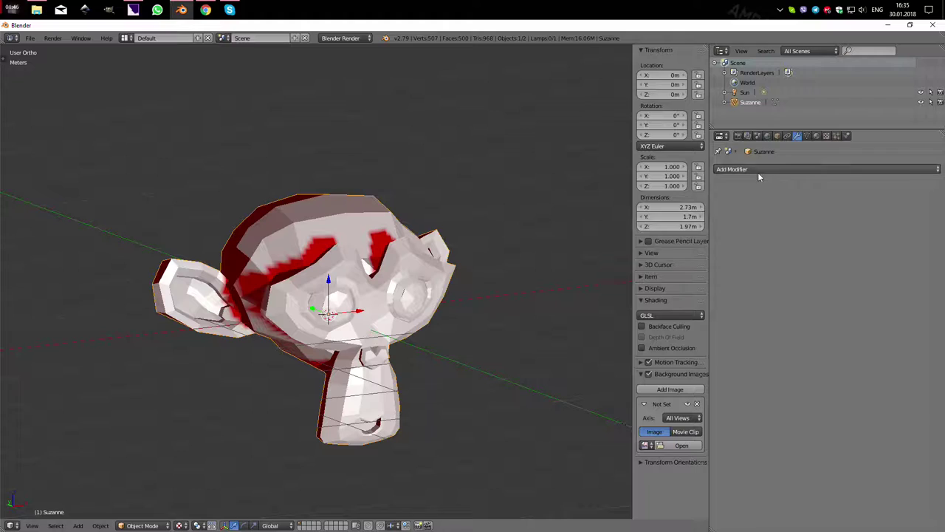
pyautogui.click(760, 170)
pyautogui.click(757, 332)
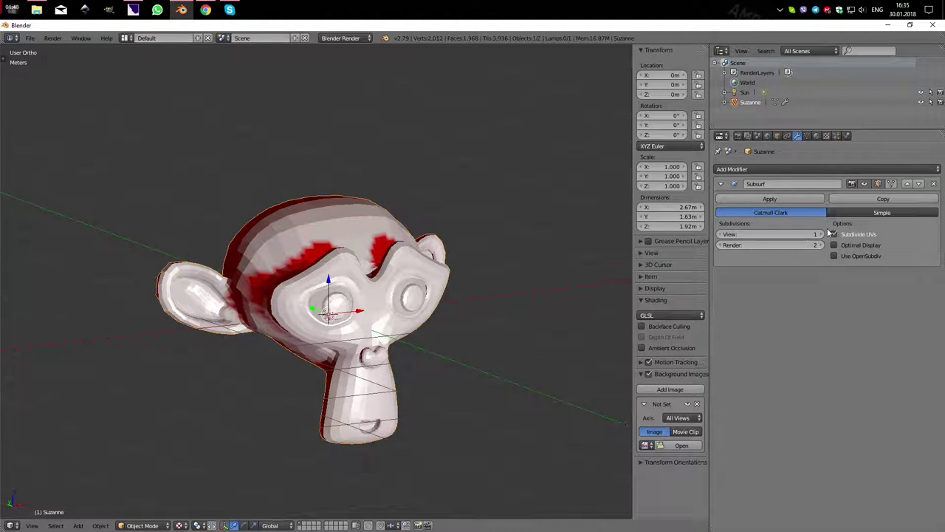
# Step: Set Subsurf view subdivisions to 3, enable Optimal Display, and select the Sun lamp
pyautogui.click(822, 234)
pyautogui.click(820, 234)
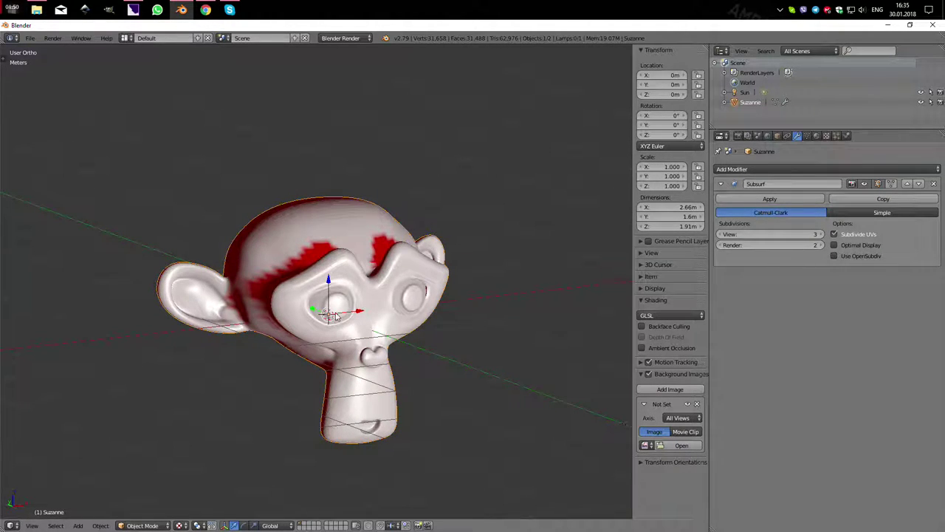
pyautogui.scroll(3, 329, 316)
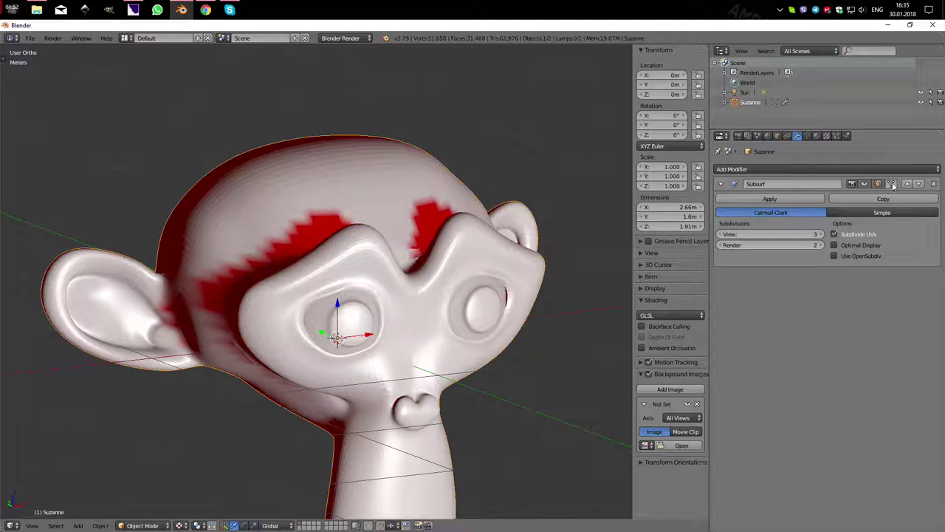
pyautogui.click(836, 246)
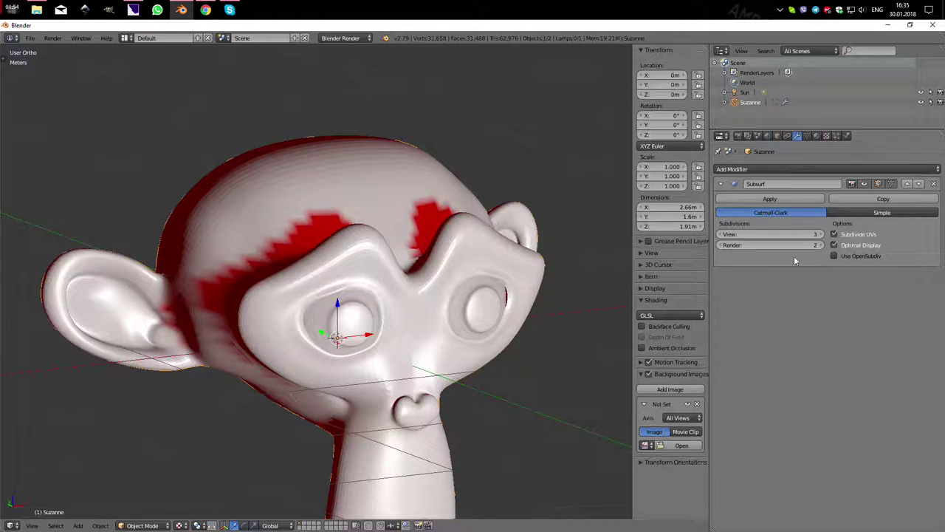
pyautogui.scroll(-3, 370, 295)
pyautogui.click(747, 94)
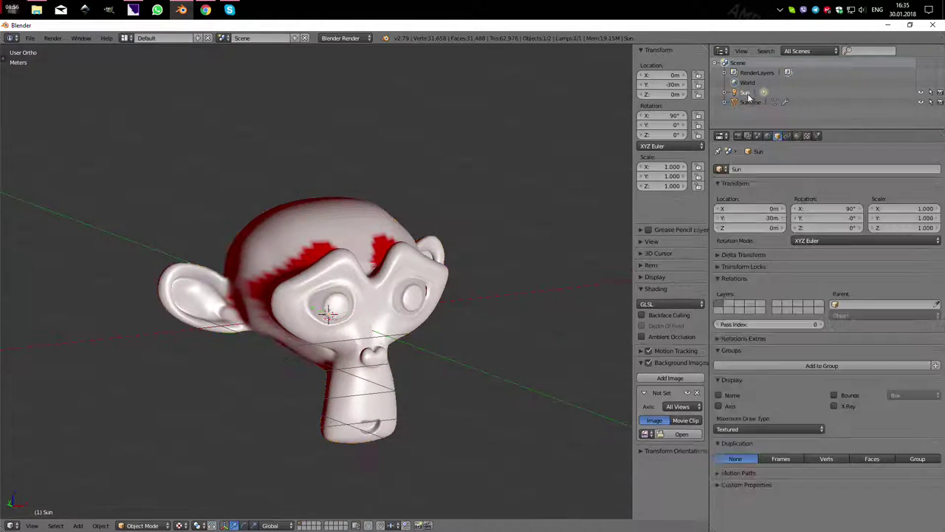
pyautogui.moveTo(369, 310)
pyautogui.mouseDown(button='middle')
pyautogui.moveTo(415, 309)
pyautogui.moveTo(391, 325)
pyautogui.mouseUp(button='middle')
pyautogui.scroll(3, 389, 328)
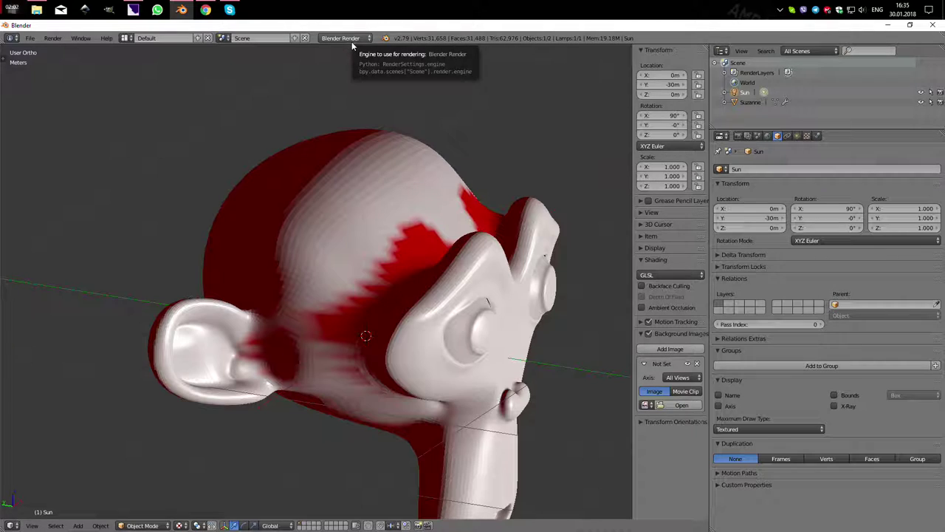
# Step: Show the Sun lamp's settings and open the render engine list
pyautogui.click(797, 136)
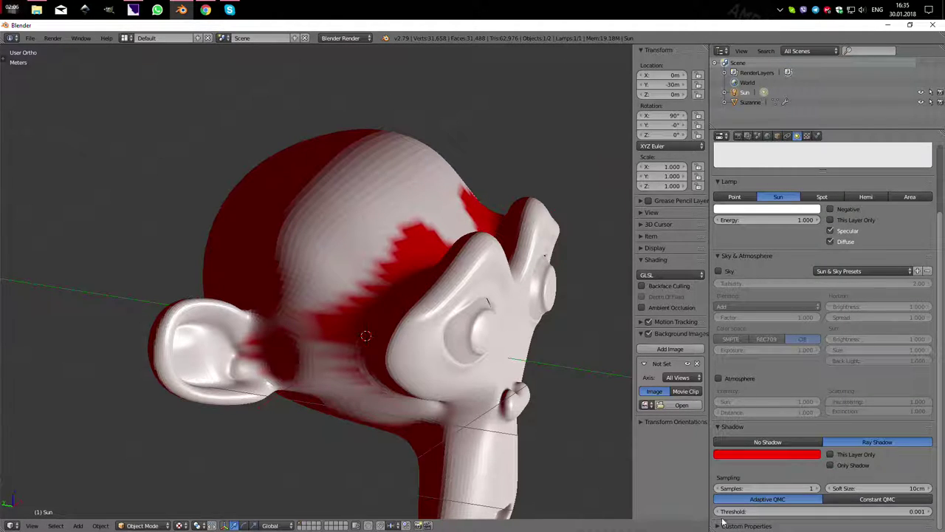
pyautogui.click(354, 38)
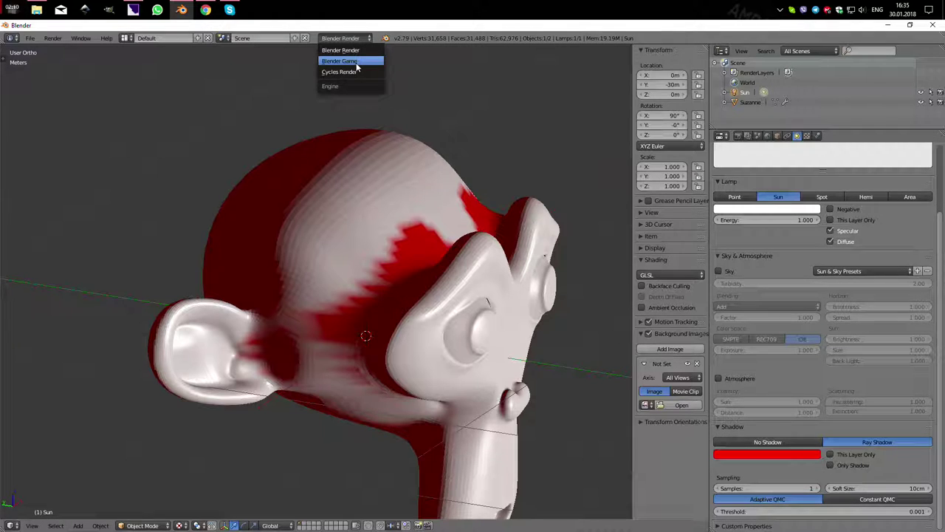
# Step: Switch to Blender Game and set the Sun's shadow size to 4992 and bias to 0.100
pyautogui.click(356, 61)
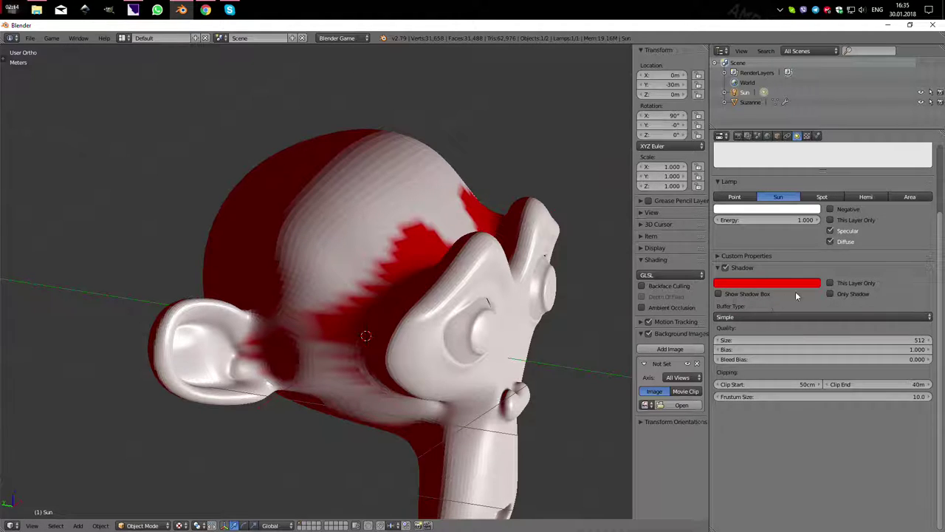
pyautogui.click(812, 340)
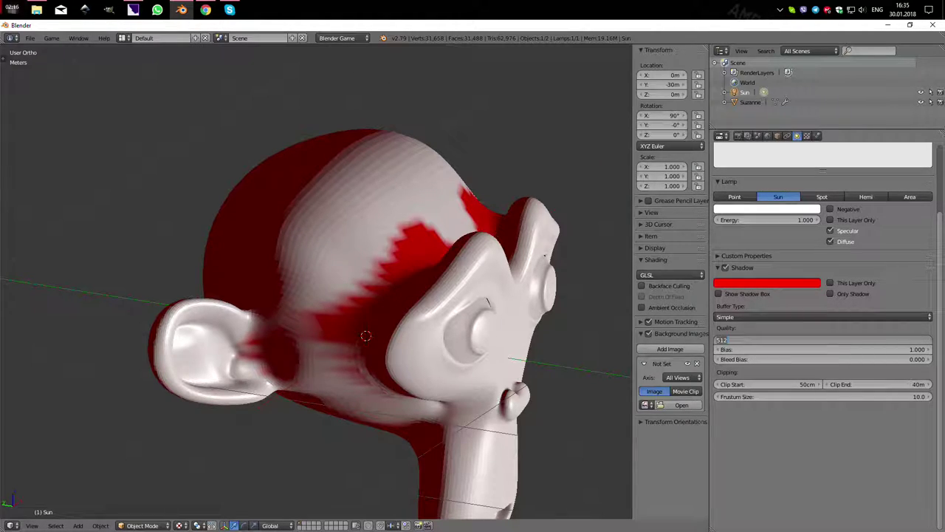
pyautogui.write('500')
pyautogui.press('Return')
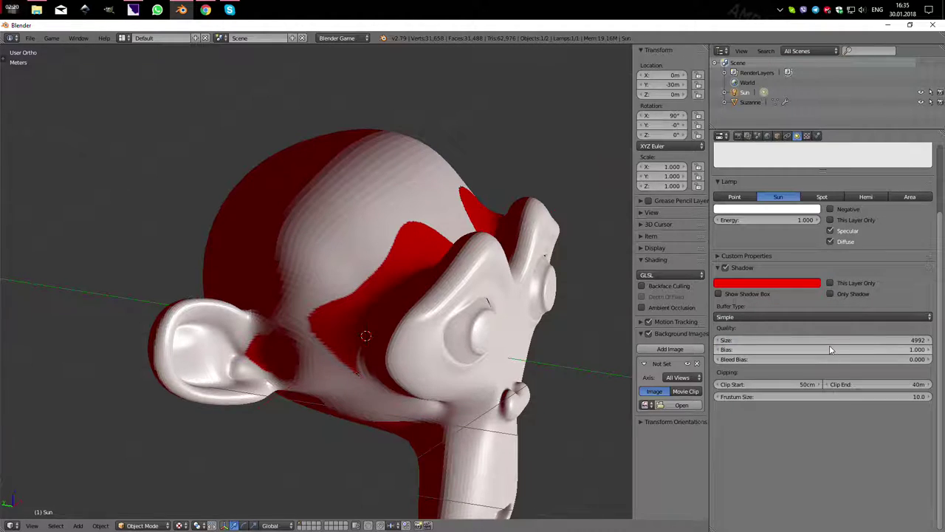
pyautogui.click(828, 350)
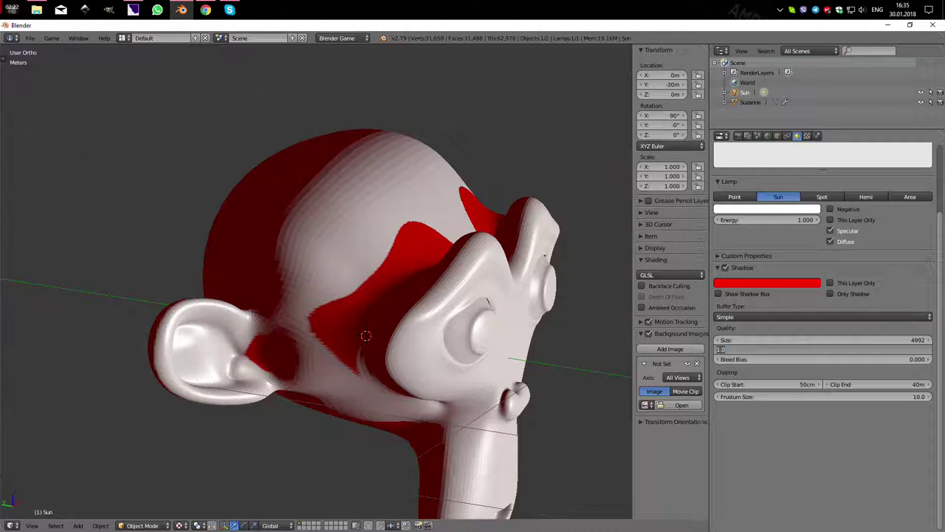
pyautogui.write('0.1')
pyautogui.press('Return')
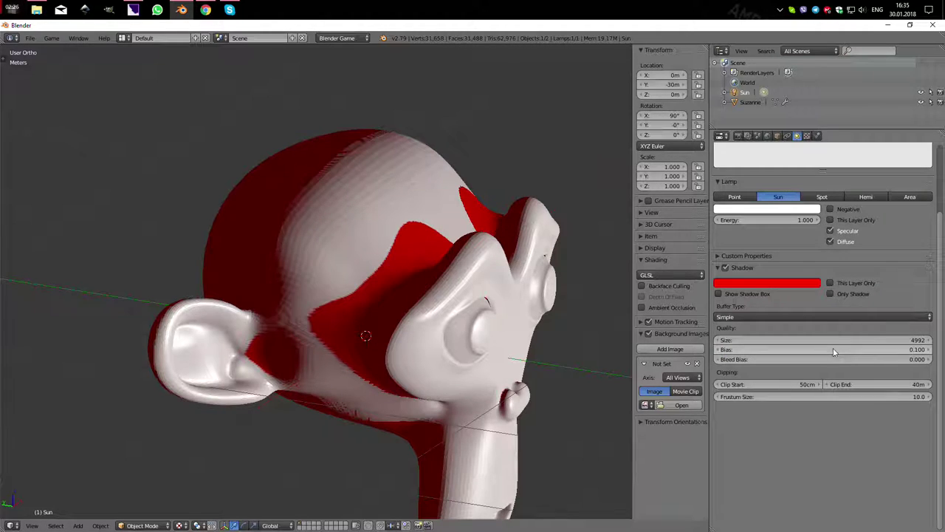
# Step: Turn the Sun's Show Shadow Box on to inspect it, then off again
pyautogui.scroll(-4, 422, 322)
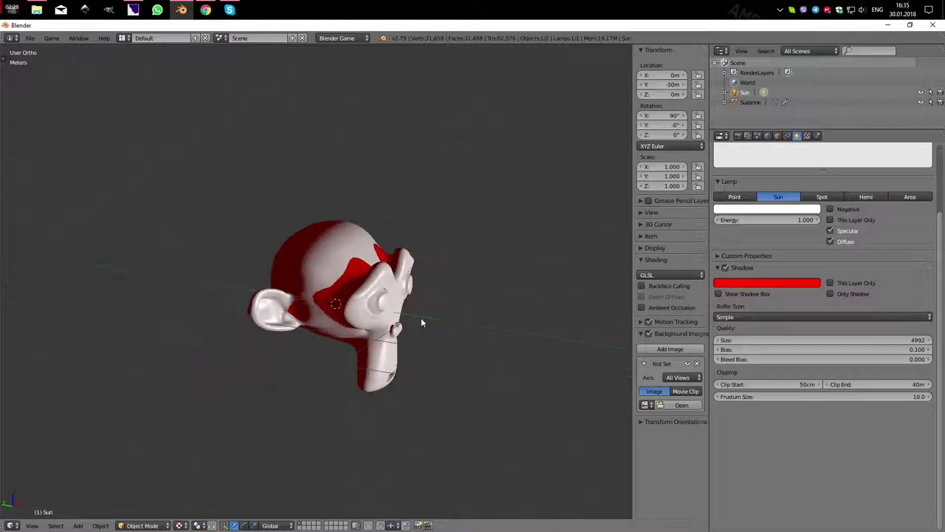
pyautogui.scroll(-3, 422, 322)
pyautogui.click(719, 293)
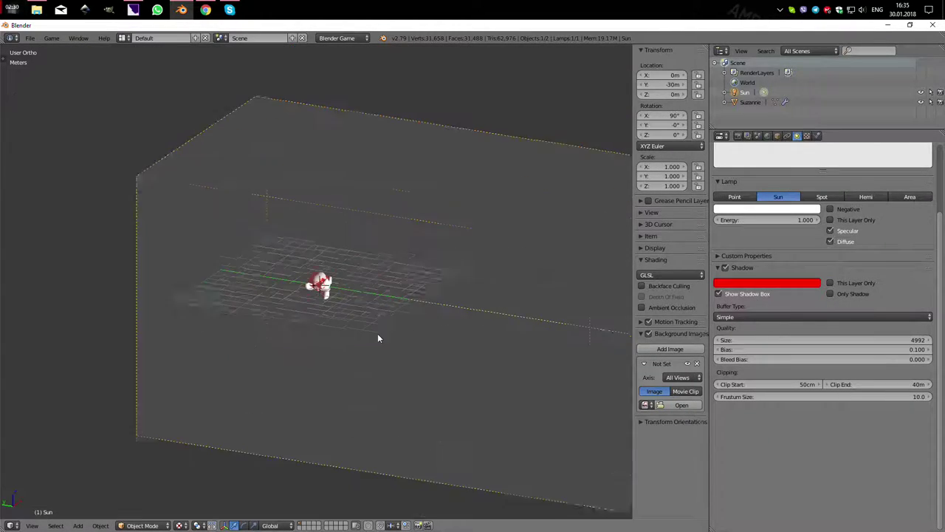
pyautogui.moveTo(377, 333); pyautogui.dragTo(279, 325, button='middle')
pyautogui.scroll(2, 280, 327)
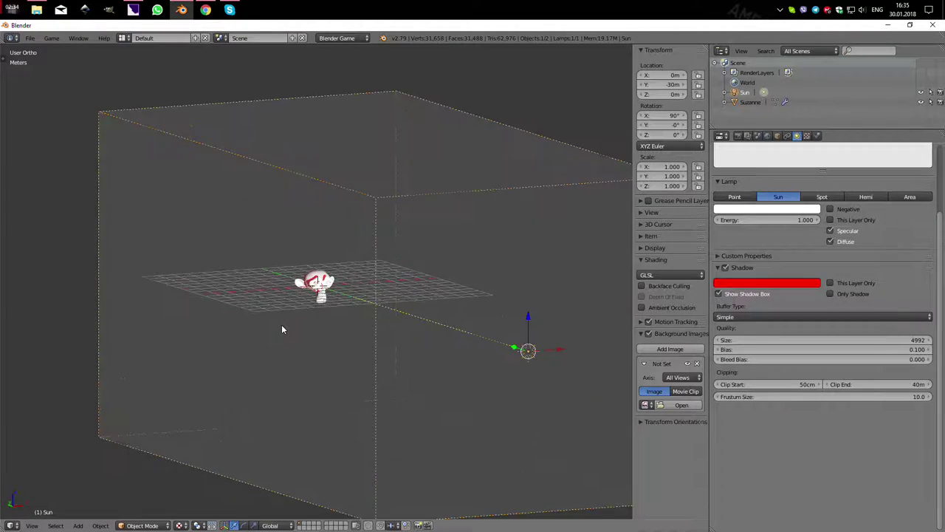
pyautogui.scroll(2, 282, 326)
pyautogui.scroll(3, 317, 356)
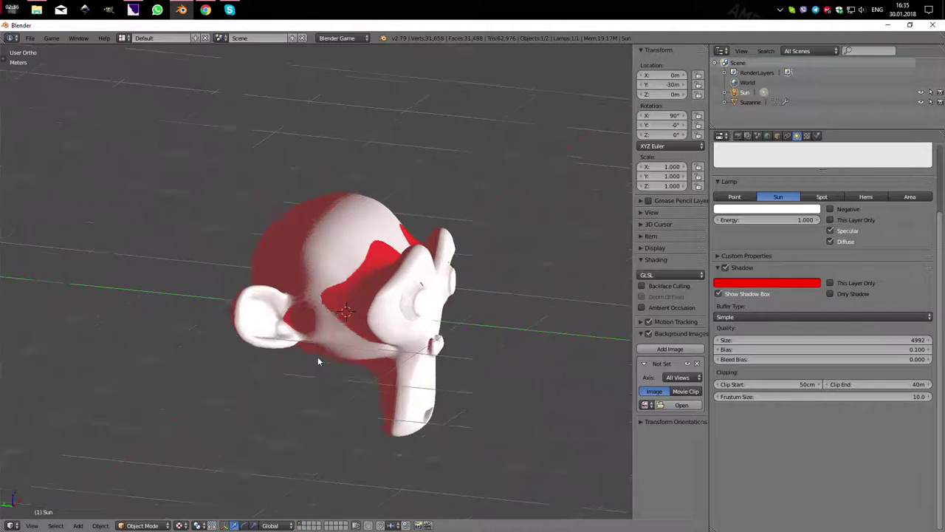
pyautogui.scroll(3, 317, 356)
pyautogui.scroll(-5, 317, 356)
pyautogui.scroll(-2, 318, 356)
pyautogui.click(719, 294)
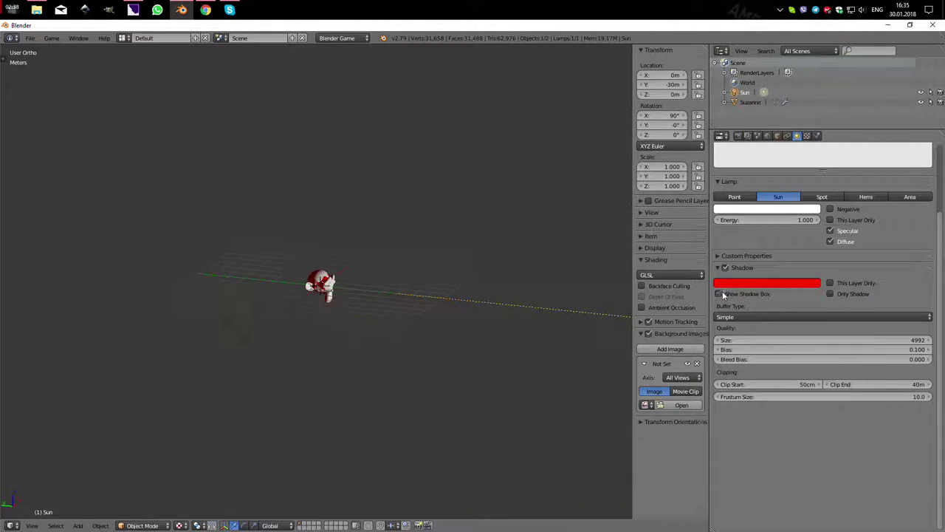
pyautogui.moveTo(358, 351)
pyautogui.mouseDown(button='middle')
pyautogui.moveTo(310, 345)
pyautogui.moveTo(320, 363)
pyautogui.moveTo(354, 367)
pyautogui.moveTo(237, 341)
pyautogui.moveTo(408, 356)
pyautogui.mouseUp(button='middle')
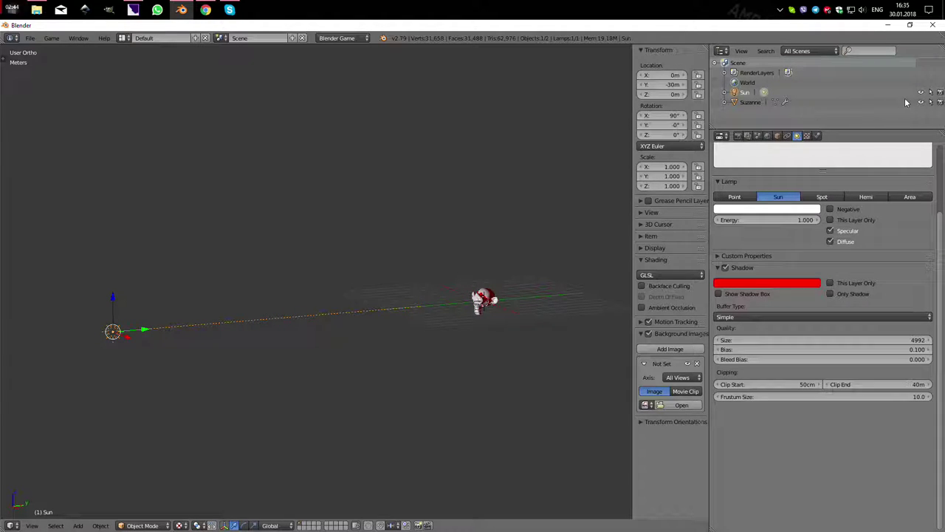
# Step: Hide the Sun lamp in the Outliner, toggling it to compare the lighting
pyautogui.click(921, 93)
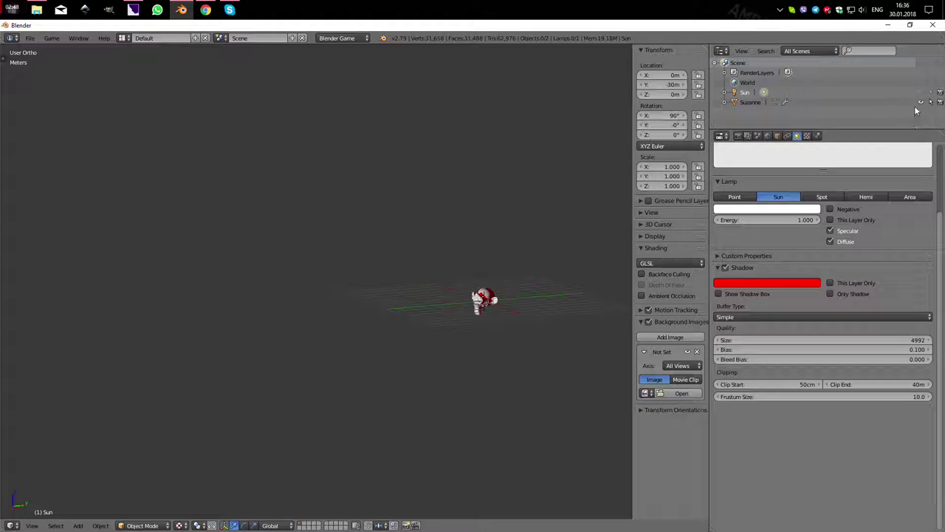
pyautogui.scroll(3, 411, 316)
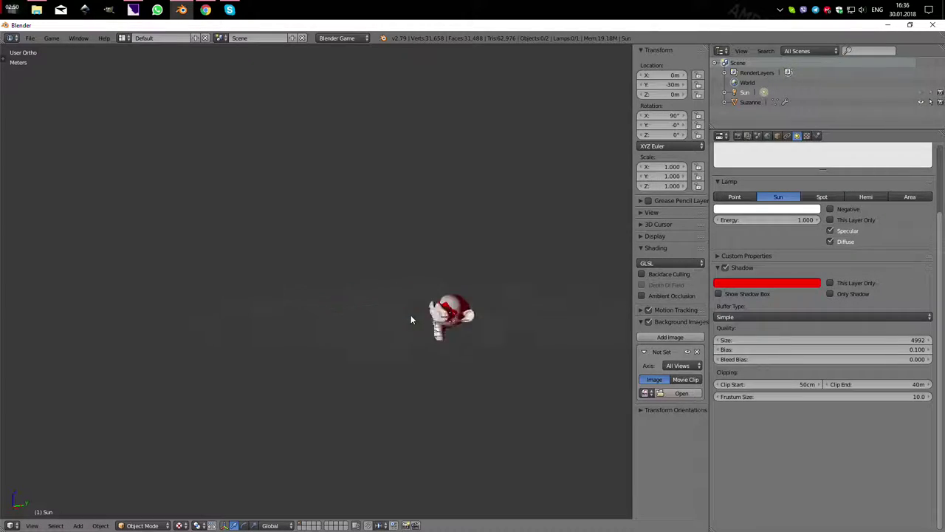
pyautogui.scroll(5, 411, 315)
pyautogui.keyDown('shift'); pyautogui.moveTo(496, 342); pyautogui.dragTo(259, 300, button='middle'); pyautogui.keyUp('shift')
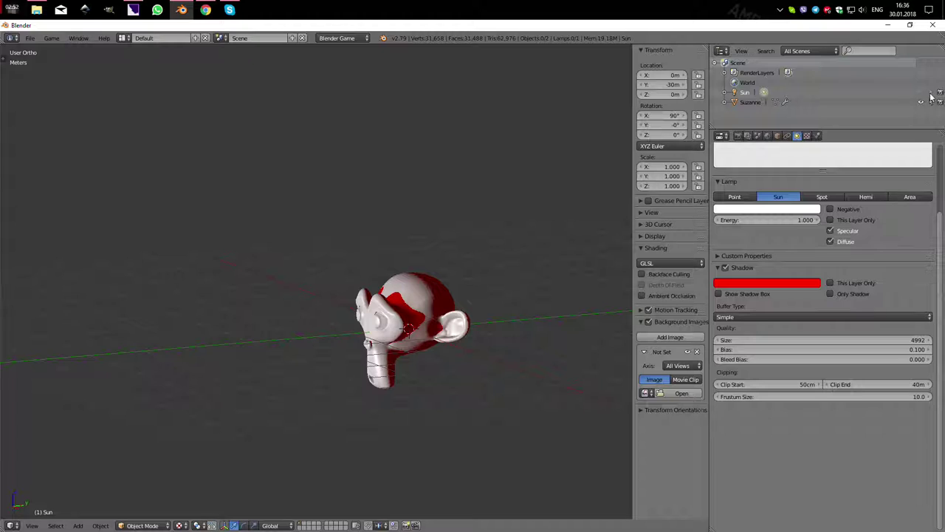
pyautogui.click(939, 92)
pyautogui.click(940, 91)
pyautogui.click(940, 91)
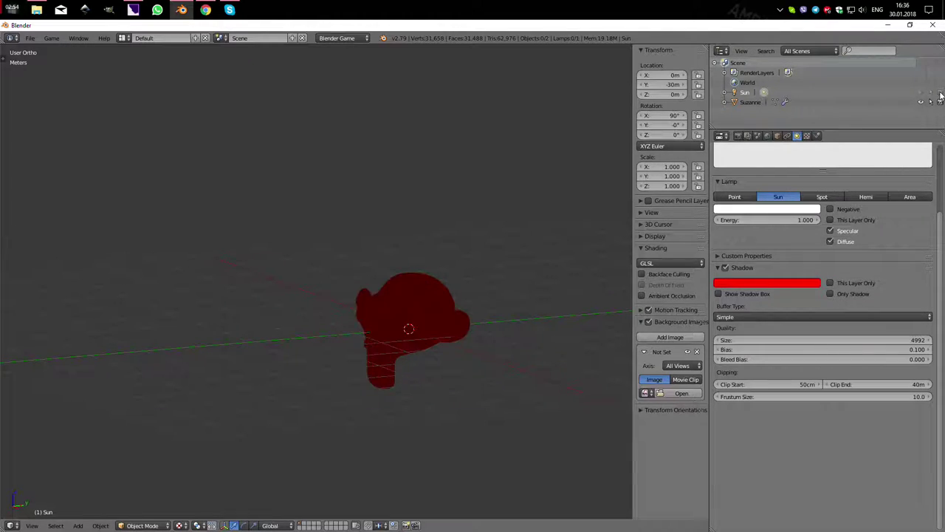
pyautogui.click(939, 92)
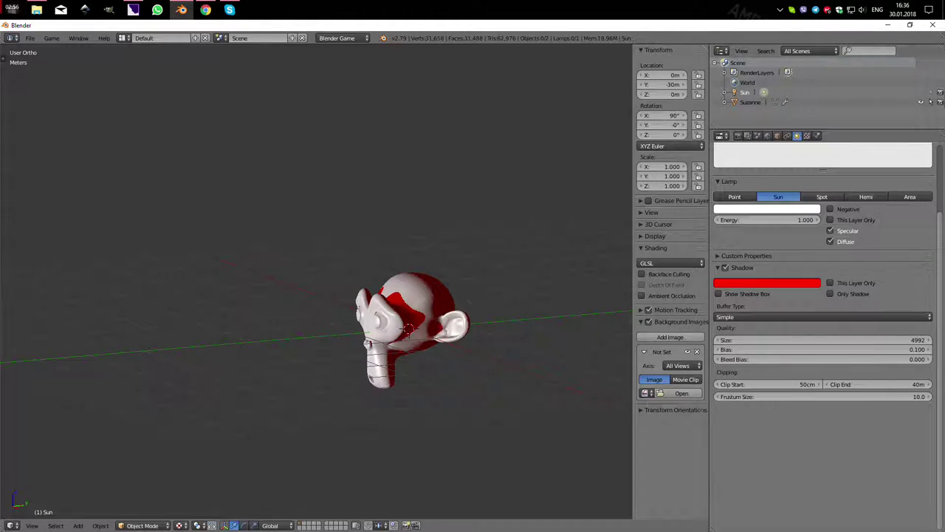
pyautogui.moveTo(337, 338); pyautogui.dragTo(452, 339, button='middle')
pyautogui.scroll(5, 308, 343)
pyautogui.moveTo(308, 343); pyautogui.dragTo(345, 305, button='middle')
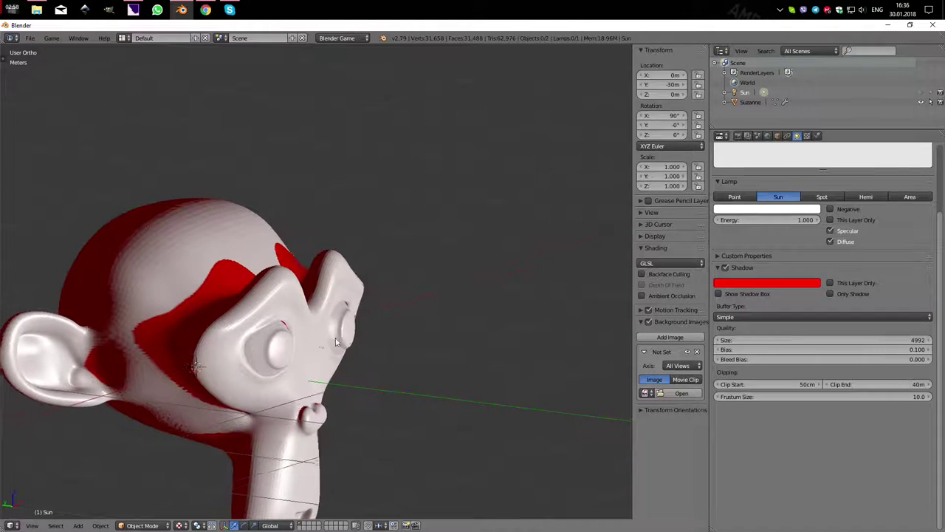
# Step: Enter Edit Mode on Suzanne and pull a brow vertex with proportional falloff
pyautogui.rightClick(344, 304)
pyautogui.scroll(3, 325, 312)
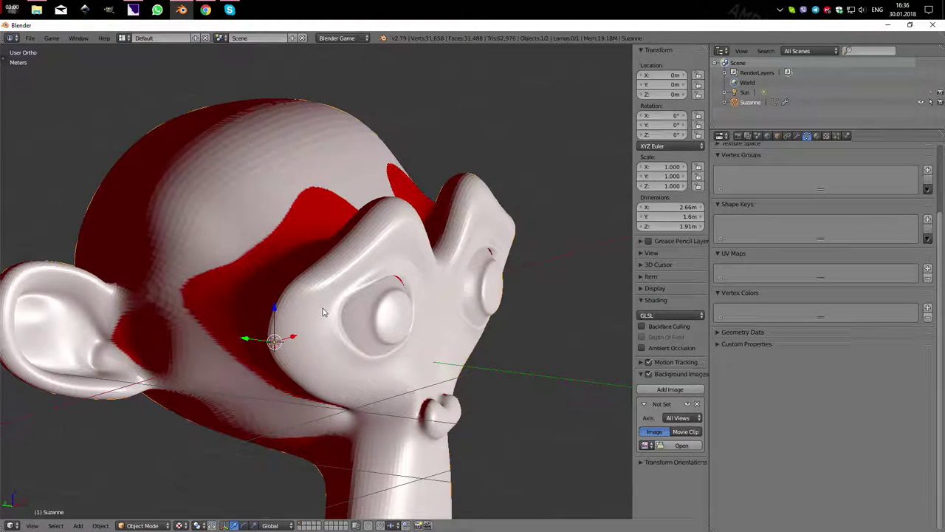
pyautogui.press('Tab')
pyautogui.rightClick(274, 342)
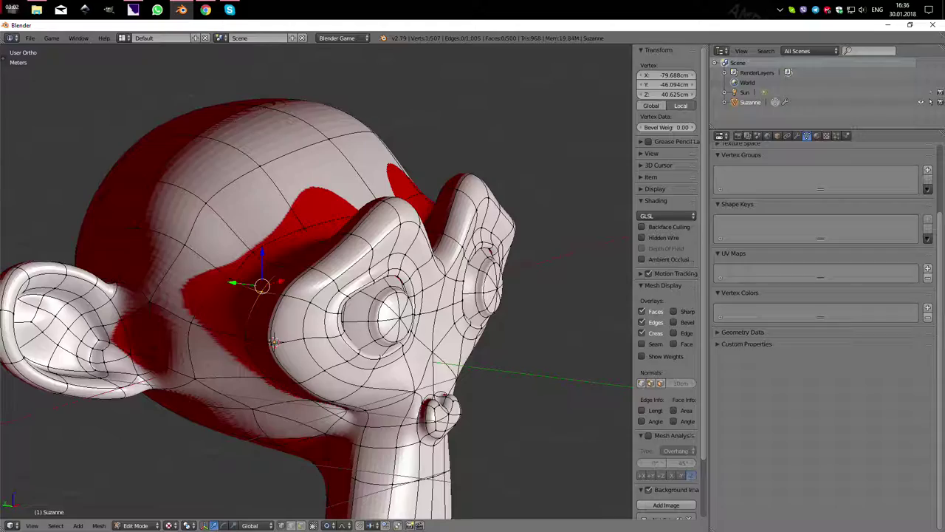
pyautogui.scroll(2, 273, 341)
pyautogui.scroll(2, 438, 376)
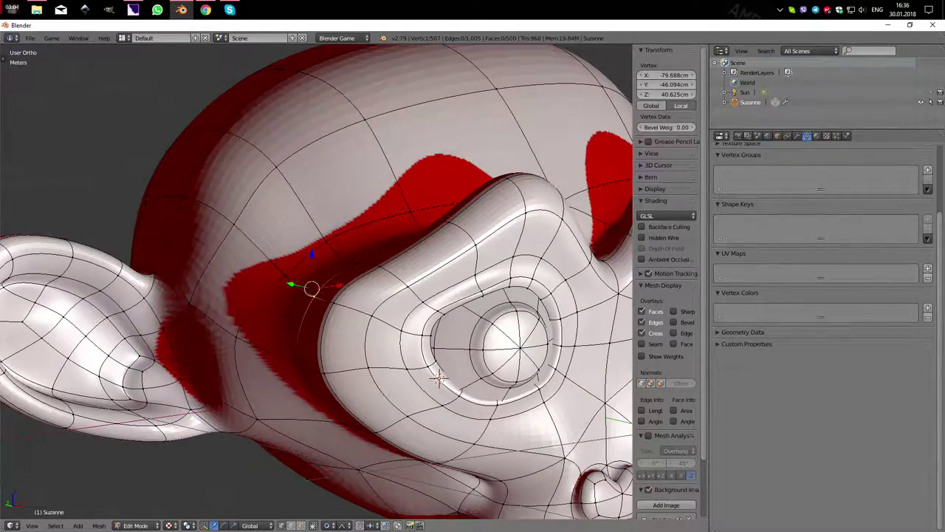
pyautogui.press('g')
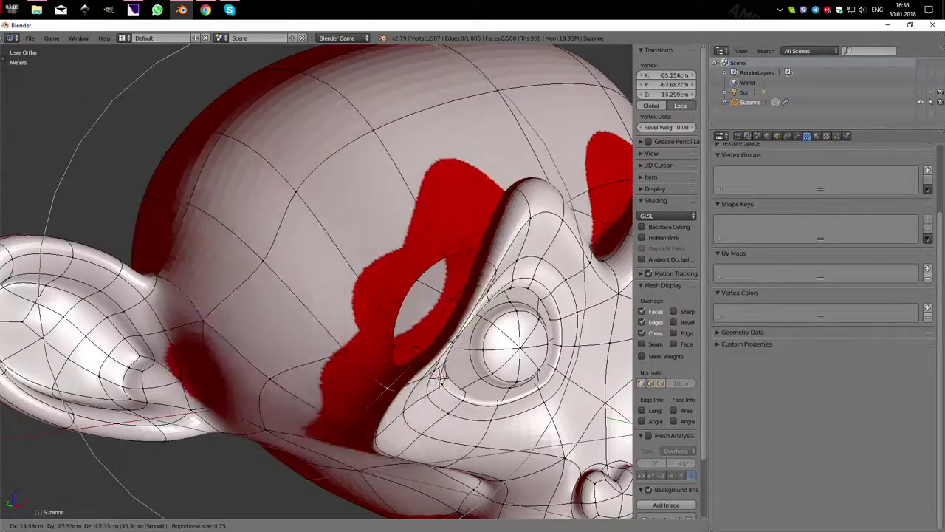
pyautogui.click(439, 378)
# Step: Pull another vertex in the red area with proportional editing
pyautogui.moveTo(295, 279)
pyautogui.mouseDown(button='middle')
pyautogui.moveTo(48, 194)
pyautogui.moveTo(253, 237)
pyautogui.moveTo(299, 221)
pyautogui.mouseUp(button='middle')
pyautogui.scroll(5, 254, 236)
pyautogui.scroll(3, 254, 236)
pyautogui.rightClick(299, 327)
pyautogui.press('g')
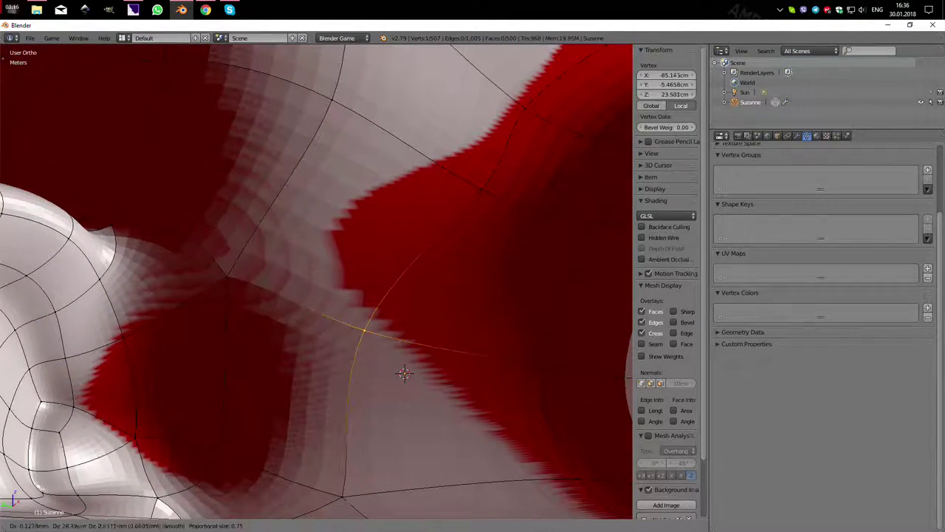
pyautogui.click(404, 373)
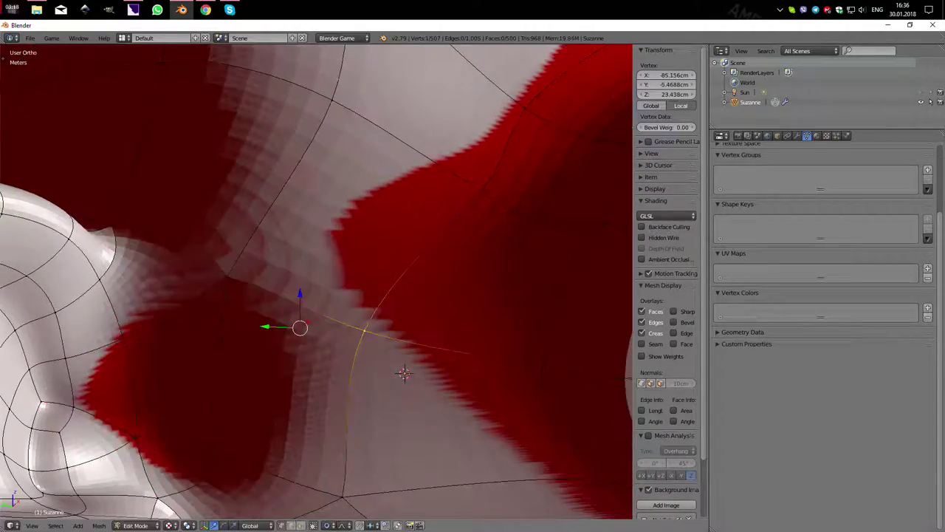
# Step: Move a brow vertex beside the eye socket, then return to Object Mode
pyautogui.scroll(-6, 404, 373)
pyautogui.scroll(5, 317, 280)
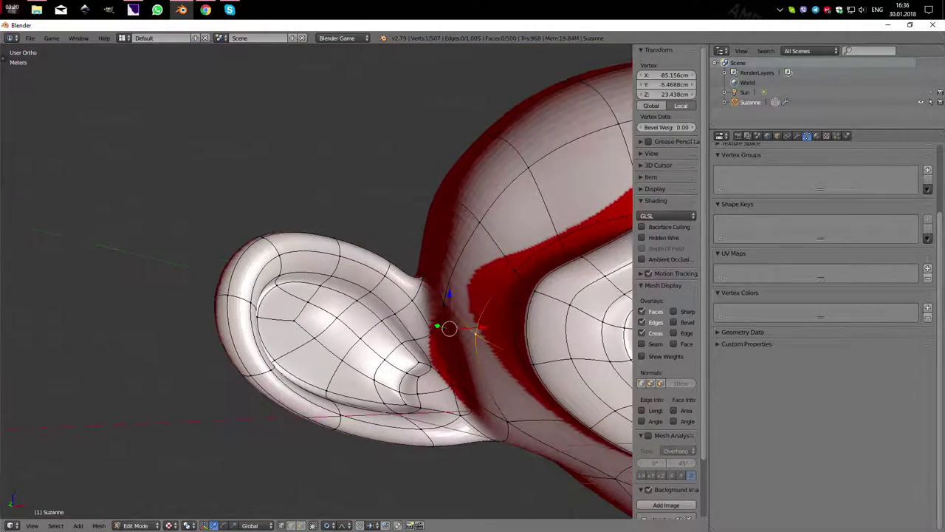
pyautogui.moveTo(620, 413); pyautogui.dragTo(536, 418, button='middle')
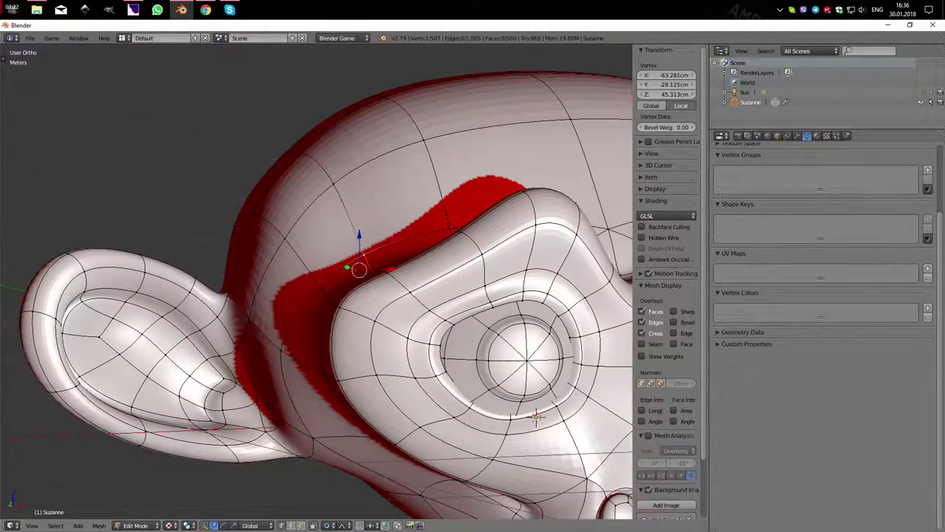
pyautogui.press('g')
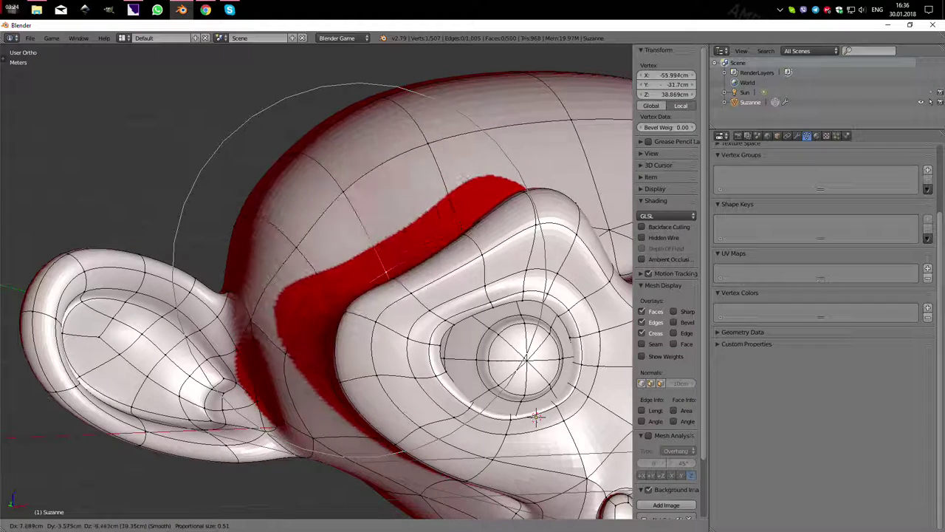
pyautogui.press('Return')
pyautogui.scroll(-2, 318, 281)
pyautogui.scroll(-5, 318, 280)
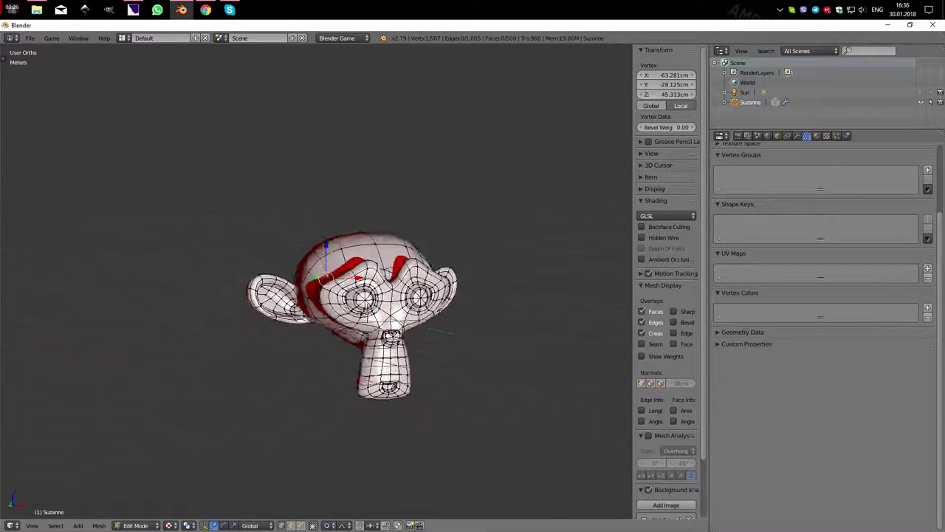
pyautogui.scroll(-2, 318, 281)
pyautogui.scroll(2, 318, 280)
pyautogui.scroll(5, 379, 317)
pyautogui.moveTo(379, 317); pyautogui.dragTo(337, 322, button='middle')
pyautogui.press('Tab')
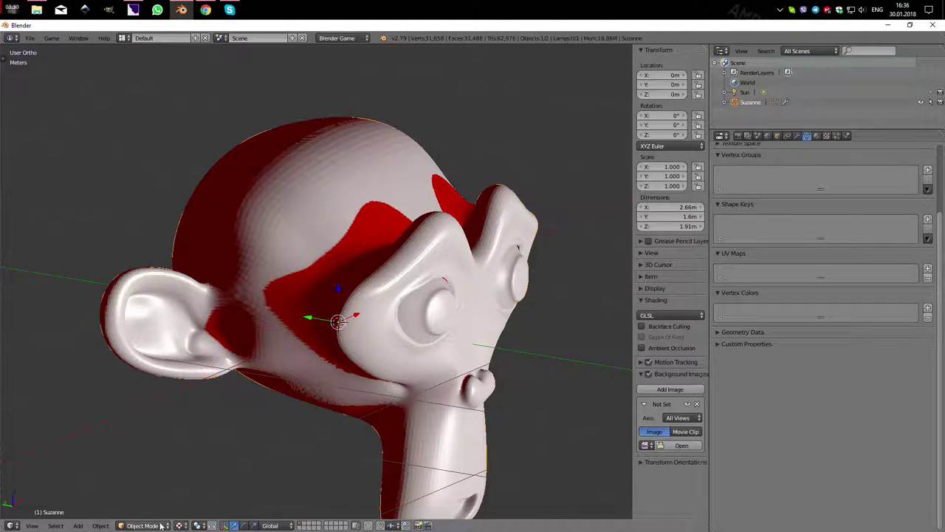
# Step: Switch Suzanne to Sculpt Mode and brush over the red brow areas, orbiting to check
pyautogui.click(142, 525)
pyautogui.click(167, 492)
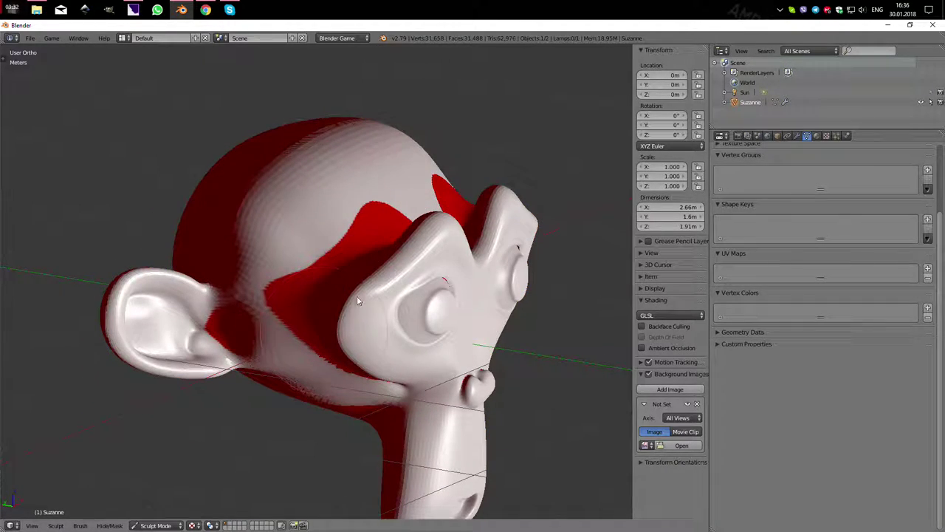
pyautogui.moveTo(311, 318)
pyautogui.mouseDown()
pyautogui.moveTo(355, 296)
pyautogui.moveTo(436, 227)
pyautogui.moveTo(387, 268)
pyautogui.moveTo(429, 280)
pyautogui.moveTo(355, 327)
pyautogui.moveTo(263, 360)
pyautogui.moveTo(240, 329)
pyautogui.mouseUp()
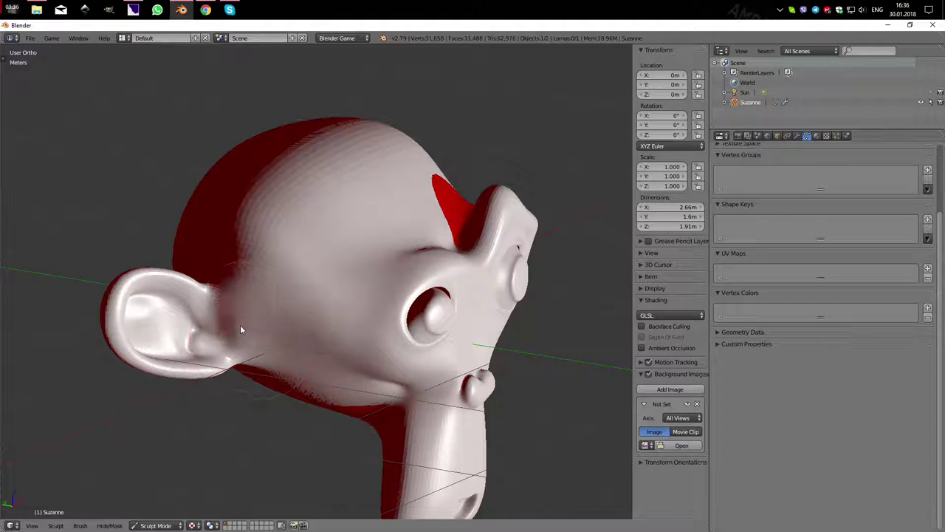
pyautogui.moveTo(381, 281)
pyautogui.mouseDown(button='middle')
pyautogui.moveTo(258, 256)
pyautogui.moveTo(411, 319)
pyautogui.mouseUp(button='middle')
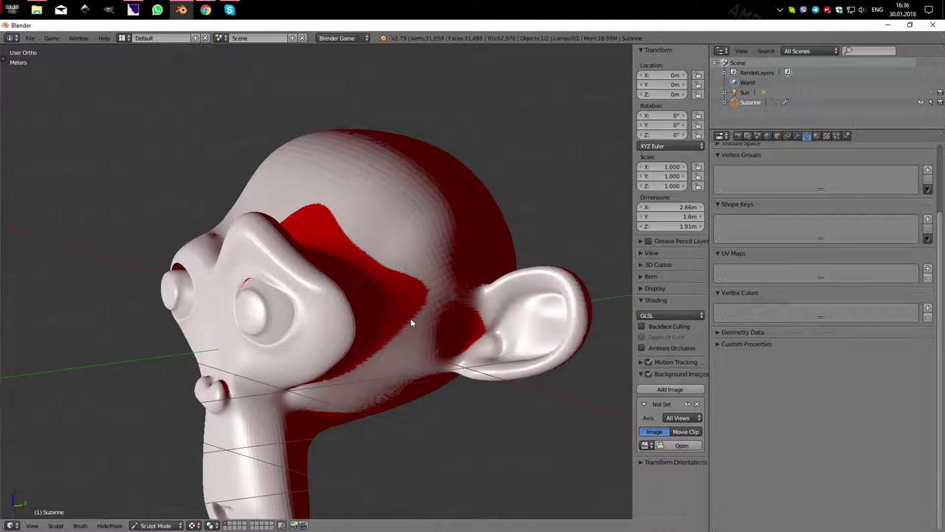
pyautogui.scroll(-3, 232, 307)
pyautogui.moveTo(231, 306)
pyautogui.mouseDown(button='middle')
pyautogui.moveTo(366, 285)
pyautogui.moveTo(180, 284)
pyautogui.moveTo(371, 279)
pyautogui.moveTo(193, 287)
pyautogui.moveTo(370, 280)
pyautogui.moveTo(297, 285)
pyautogui.moveTo(318, 296)
pyautogui.moveTo(371, 291)
pyautogui.moveTo(389, 341)
pyautogui.mouseUp(button='middle')
# Step: Return to Edit Mode and select a vertex path across Suzanne's head
pyautogui.scroll(5, 351, 319)
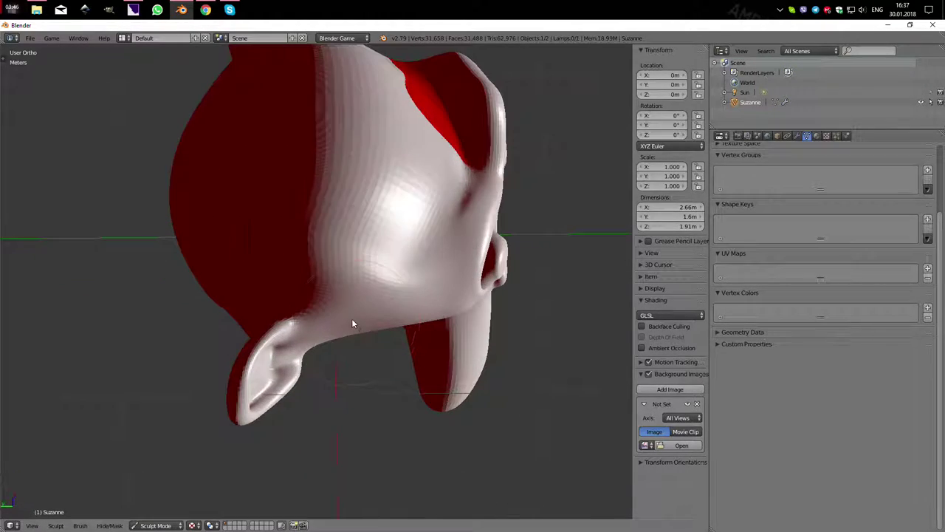
pyautogui.press('Tab')
pyautogui.moveTo(370, 296); pyautogui.dragTo(376, 339, button='middle')
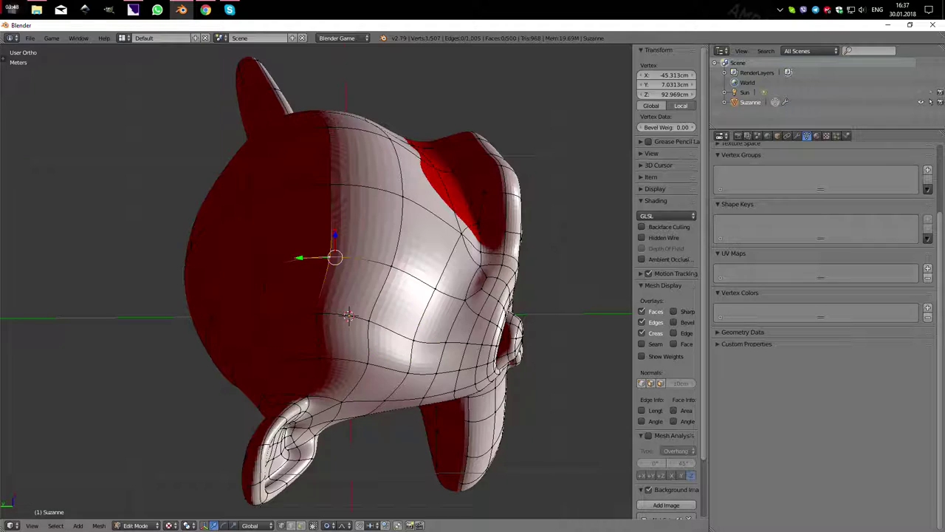
pyautogui.keyDown('ctrl'); pyautogui.click(299, 178); pyautogui.keyUp('ctrl')
pyautogui.moveTo(317, 296)
pyautogui.mouseDown(button='middle')
pyautogui.moveTo(318, 380)
pyautogui.moveTo(327, 312)
pyautogui.moveTo(315, 249)
pyautogui.moveTo(325, 222)
pyautogui.mouseUp(button='middle')
pyautogui.scroll(4, 315, 249)
pyautogui.keyDown('ctrl'); pyautogui.click(391, 473); pyautogui.keyUp('ctrl')
pyautogui.scroll(3, 318, 236)
pyautogui.moveTo(278, 434)
pyautogui.mouseDown(button='middle')
pyautogui.moveTo(278, 484)
pyautogui.moveTo(238, 300)
pyautogui.mouseUp(button='middle')
pyautogui.scroll(-5, 278, 484)
pyautogui.scroll(5, 238, 300)
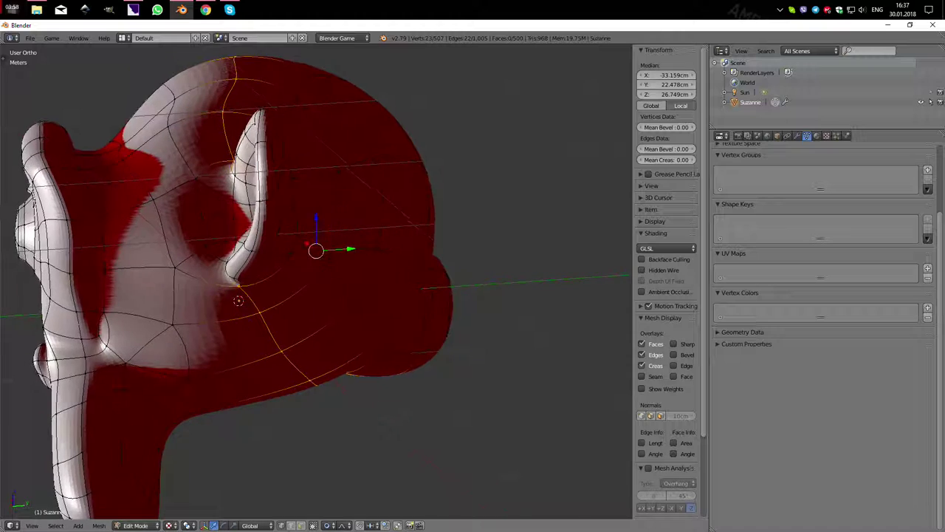
pyautogui.scroll(3, 315, 249)
pyautogui.scroll(2, 316, 250)
# Step: Pull the back of the head away from the face with proportional editing
pyautogui.moveTo(316, 250); pyautogui.dragTo(369, 325, button='middle')
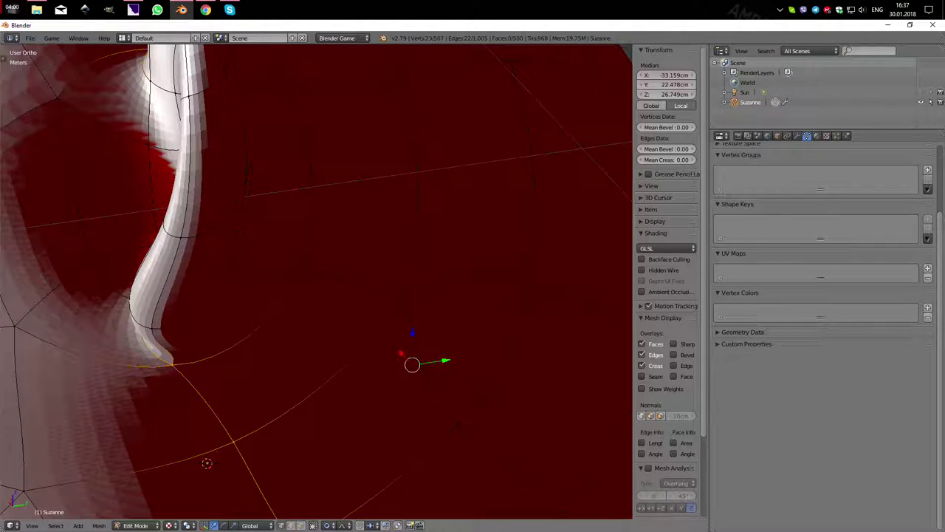
pyautogui.scroll(-5, 318, 288)
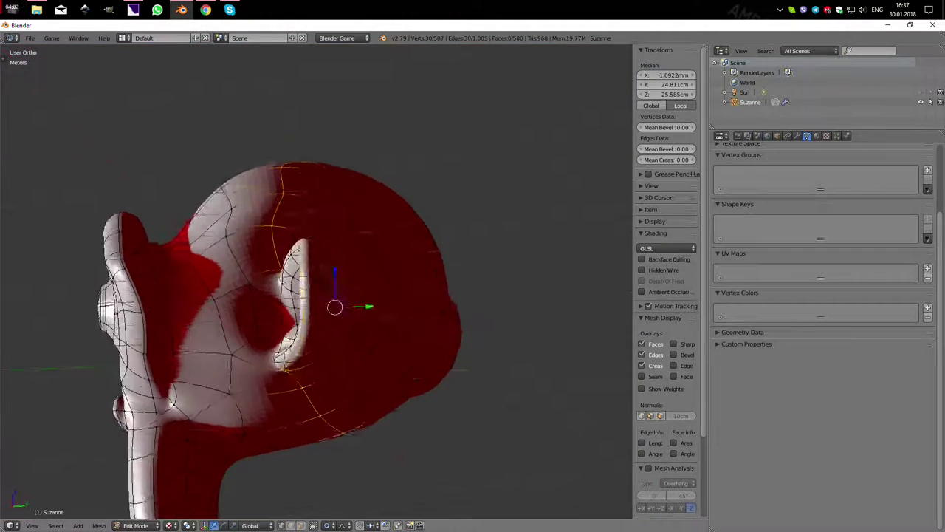
pyautogui.moveTo(318, 288); pyautogui.dragTo(362, 299, button='middle')
pyautogui.scroll(1, 318, 288)
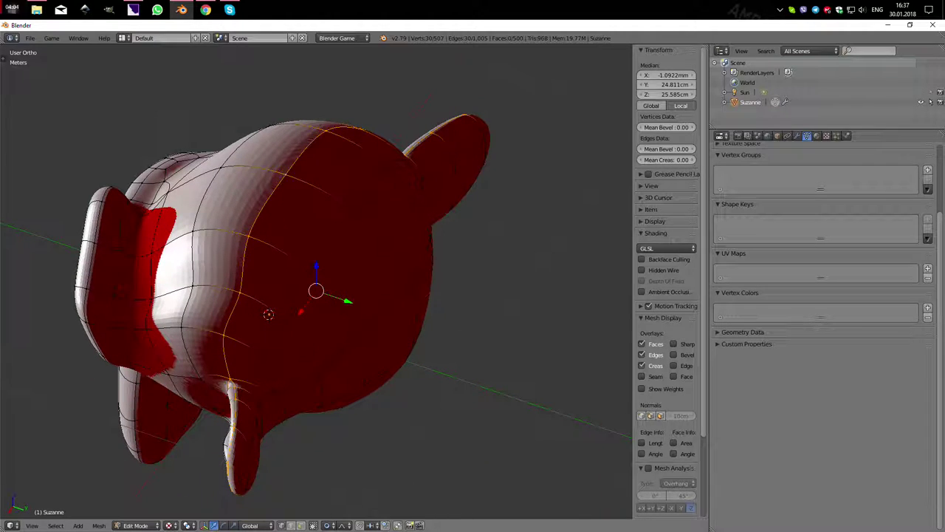
pyautogui.scroll(-3, 318, 288)
pyautogui.moveTo(318, 288); pyautogui.dragTo(347, 281, button='middle')
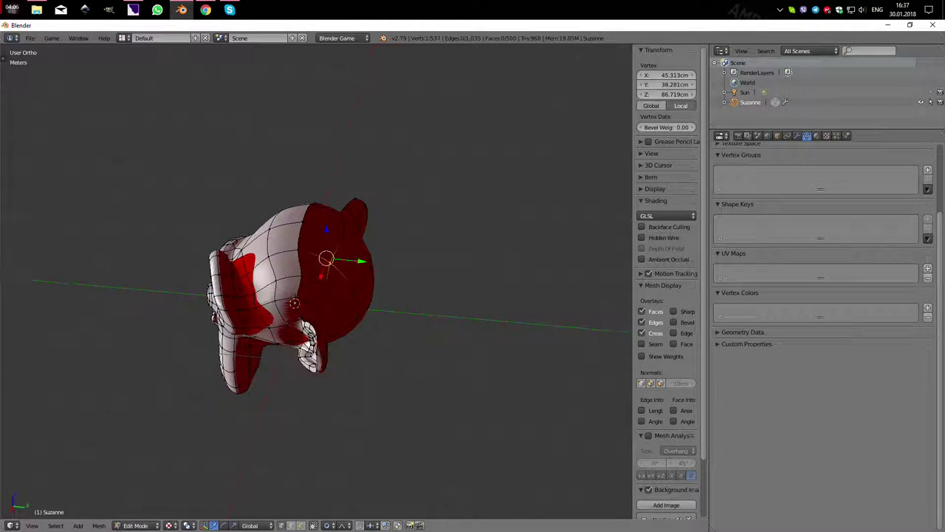
pyautogui.press('g')
pyautogui.scroll(-3, 414, 284)
pyautogui.scroll(-3, 444, 289)
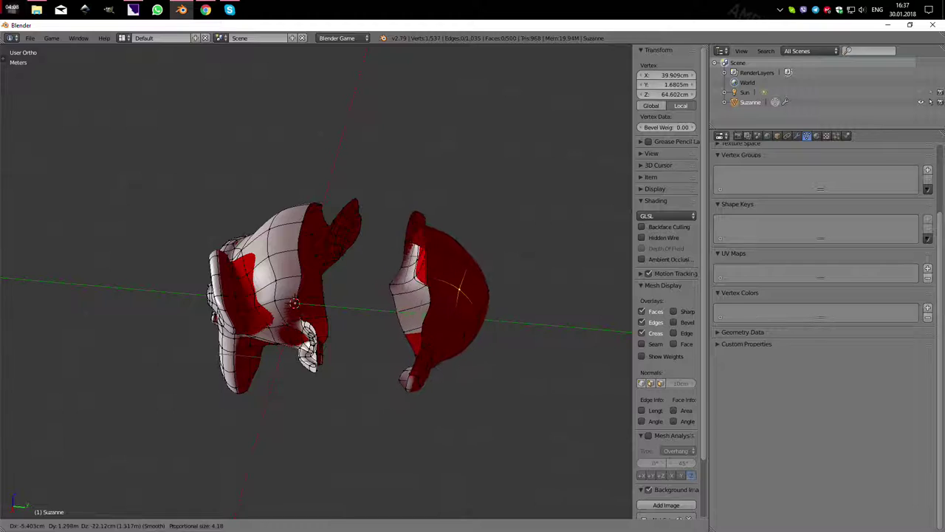
pyautogui.click(473, 289)
# Step: In wireframe, select and delete the detached back-half vertices, then return to solid view
pyautogui.press('z')
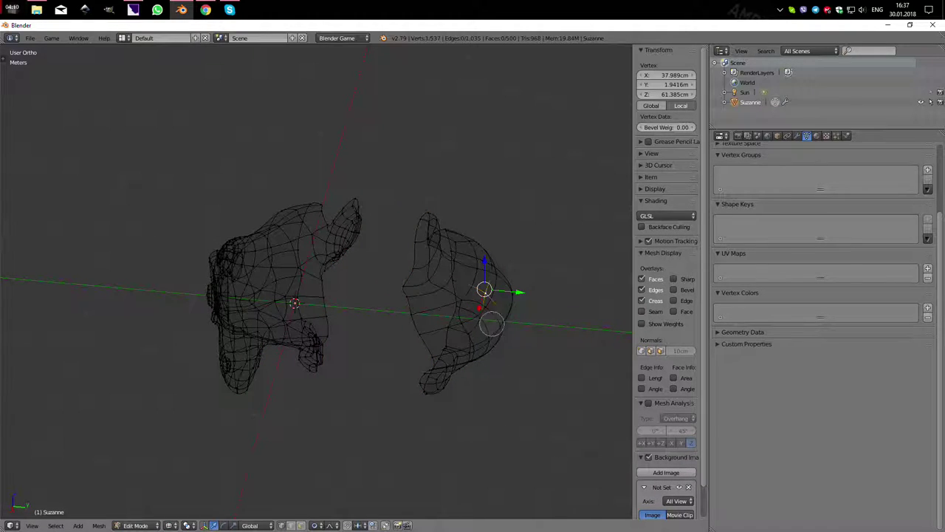
pyautogui.scroll(-4, 492, 324)
pyautogui.moveTo(450, 345); pyautogui.dragTo(453, 304)
pyautogui.rightClick(453, 304)
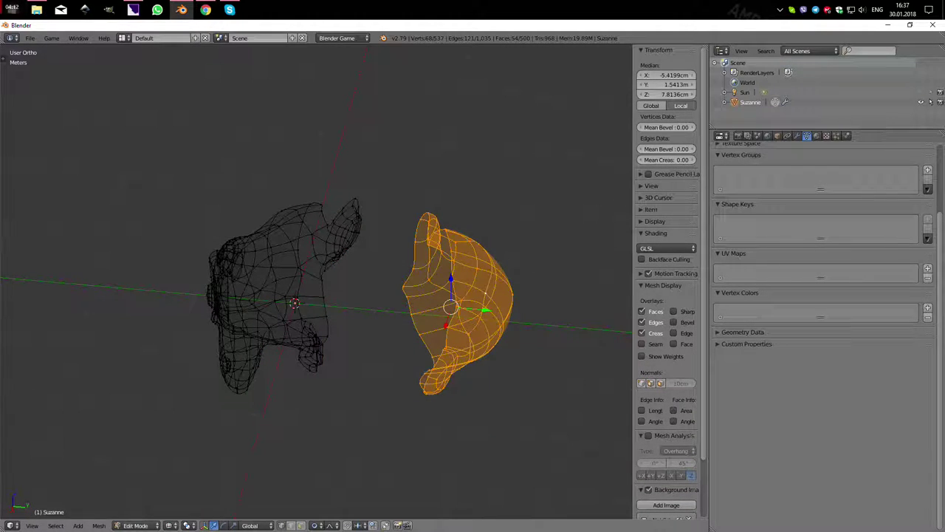
pyautogui.press('x')
pyautogui.click(459, 274)
pyautogui.moveTo(460, 274); pyautogui.dragTo(325, 303, button='middle')
pyautogui.press('z')
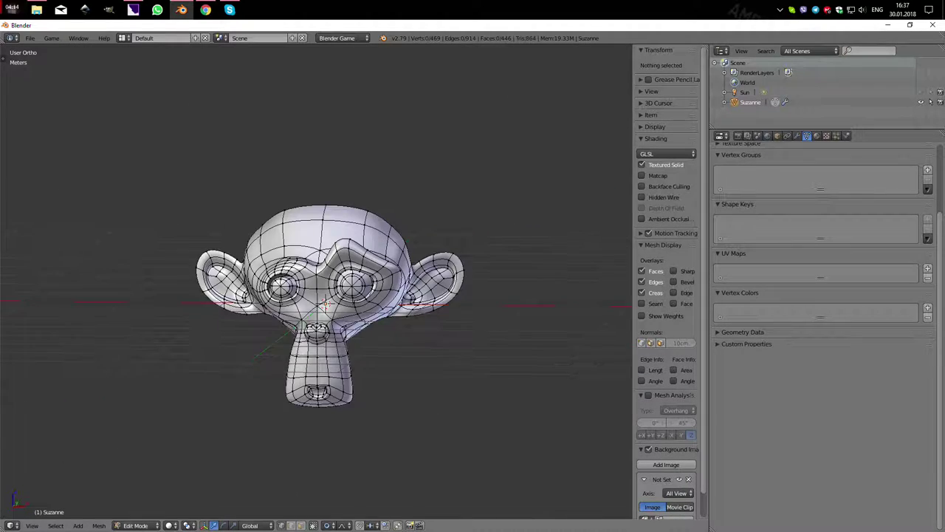
pyautogui.scroll(3, 325, 303)
pyautogui.scroll(2, 325, 303)
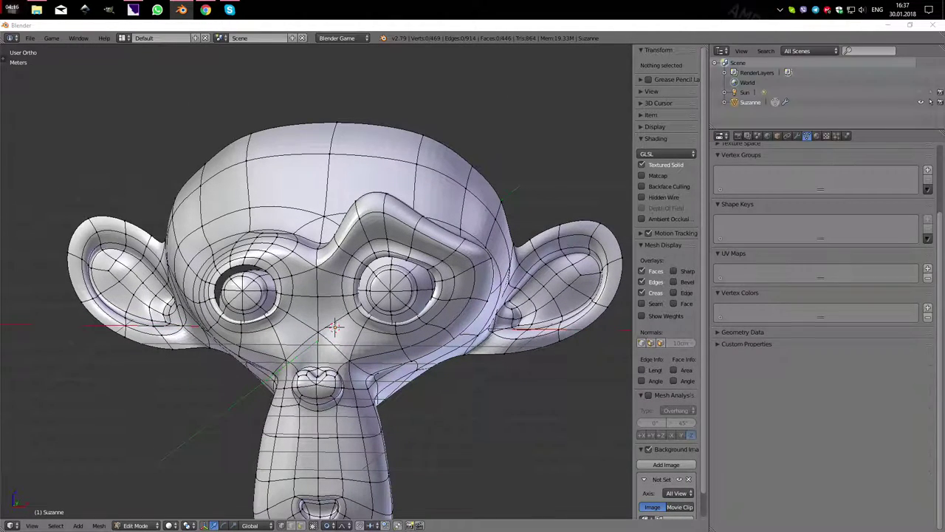
# Step: Set viewport shading to Texture and orbit around Suzanne to a near-front view
pyautogui.click(170, 526)
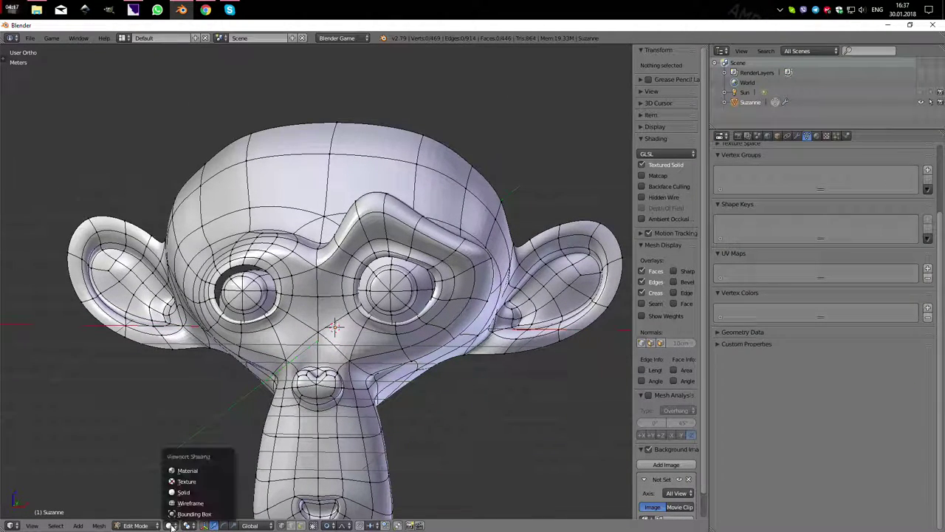
pyautogui.click(184, 481)
pyautogui.moveTo(332, 332); pyautogui.dragTo(443, 295, button='middle')
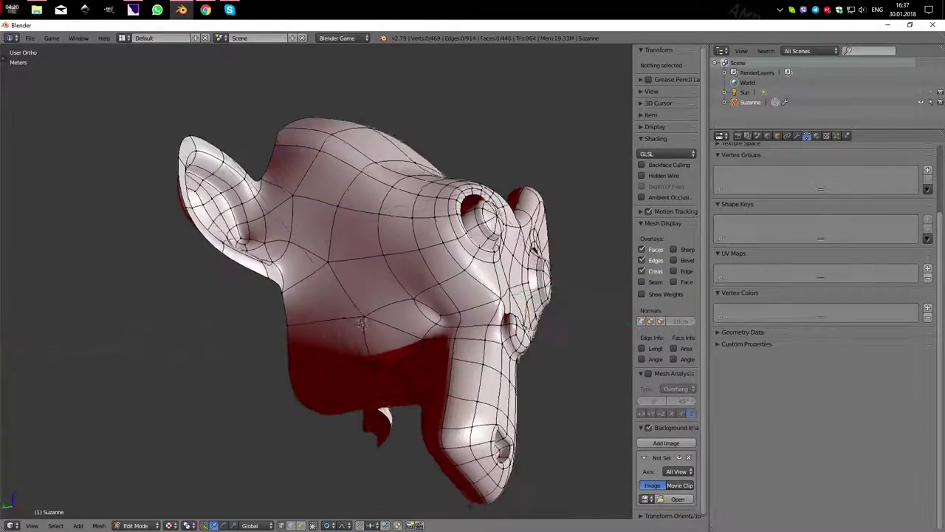
pyautogui.moveTo(362, 323)
pyautogui.mouseDown(button='middle')
pyautogui.moveTo(281, 310)
pyautogui.moveTo(355, 308)
pyautogui.moveTo(321, 316)
pyautogui.moveTo(318, 296)
pyautogui.moveTo(315, 322)
pyautogui.moveTo(325, 322)
pyautogui.moveTo(305, 330)
pyautogui.moveTo(369, 329)
pyautogui.moveTo(338, 307)
pyautogui.mouseUp(button='middle')
pyautogui.scroll(2, 338, 306)
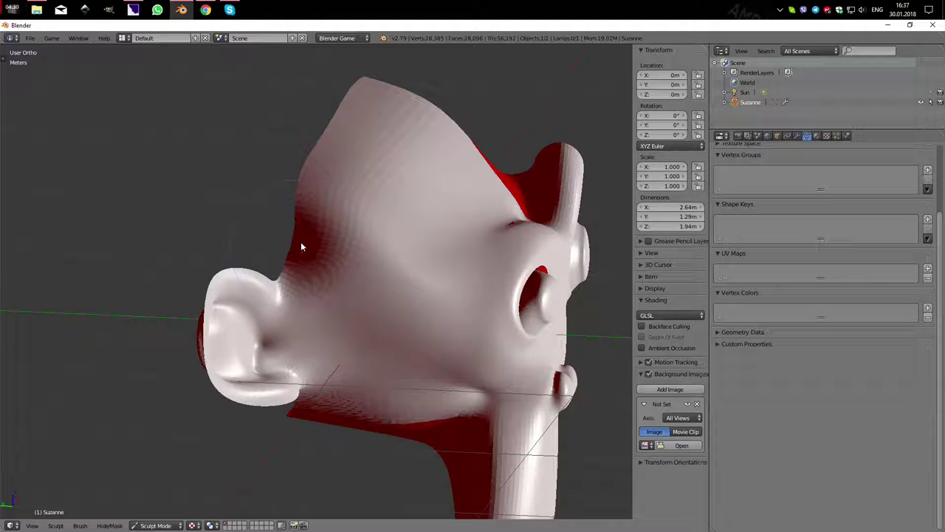
pyautogui.scroll(-6, 332, 251)
pyautogui.moveTo(332, 255)
pyautogui.mouseDown(button='middle')
pyautogui.moveTo(321, 280)
pyautogui.moveTo(376, 266)
pyautogui.moveTo(339, 279)
pyautogui.mouseUp(button='middle')
pyautogui.scroll(1, 323, 275)
pyautogui.scroll(3, 321, 279)
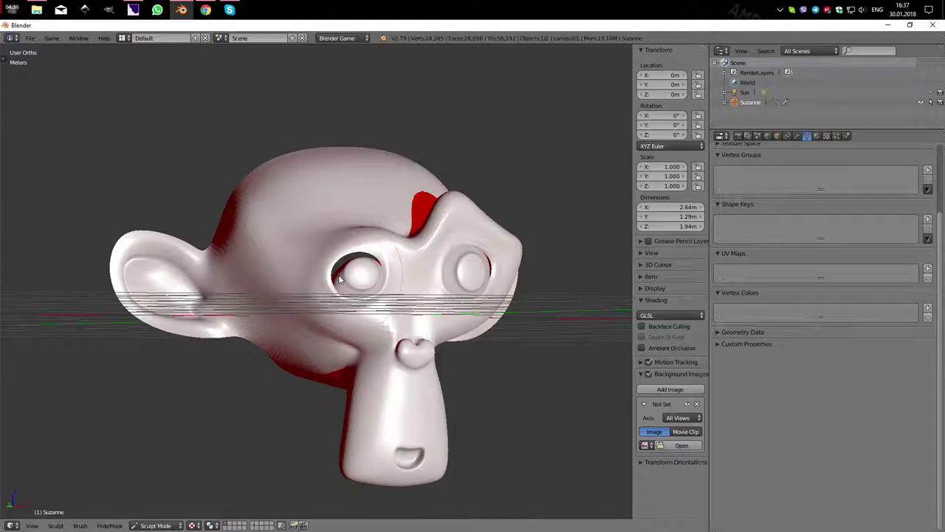
# Step: Export Suzanne as Wavefront OBJ with the 2Dto3D operator preset applied
pyautogui.click(30, 38)
pyautogui.moveTo(46, 235)
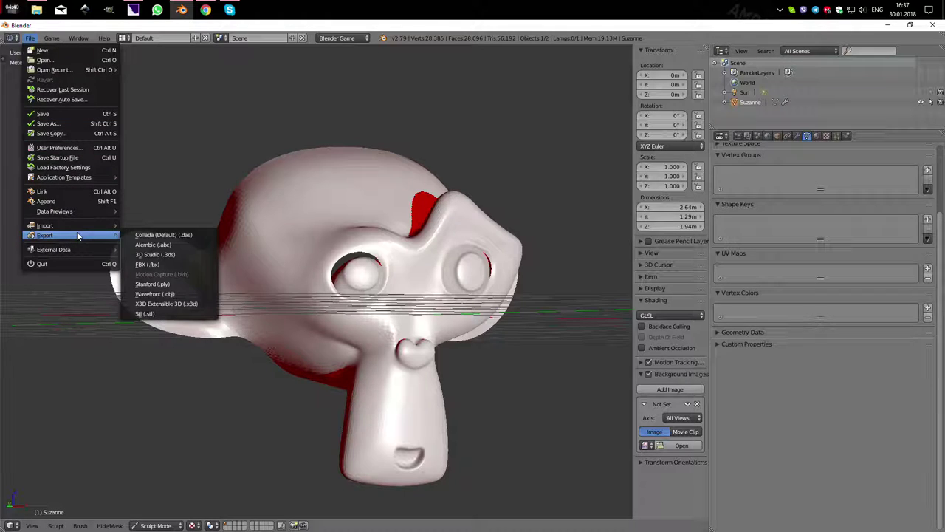
pyautogui.click(174, 294)
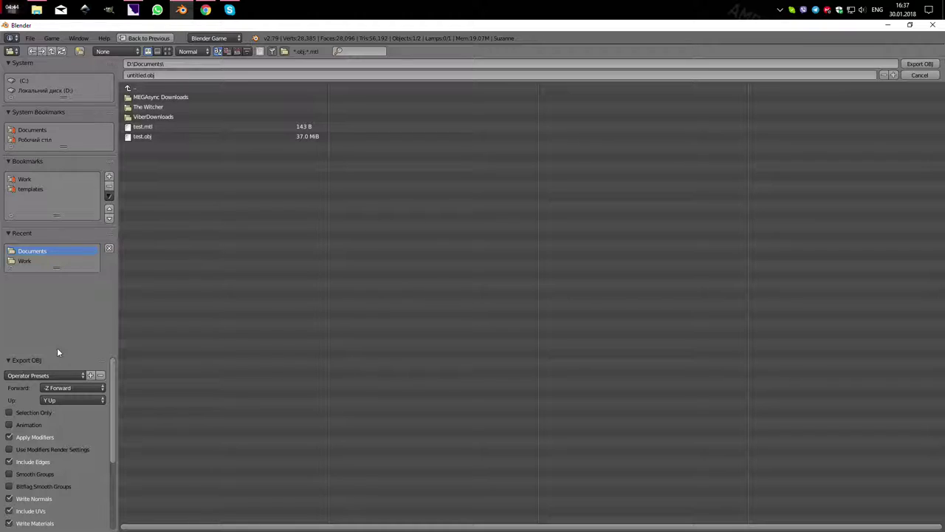
pyautogui.click(58, 375)
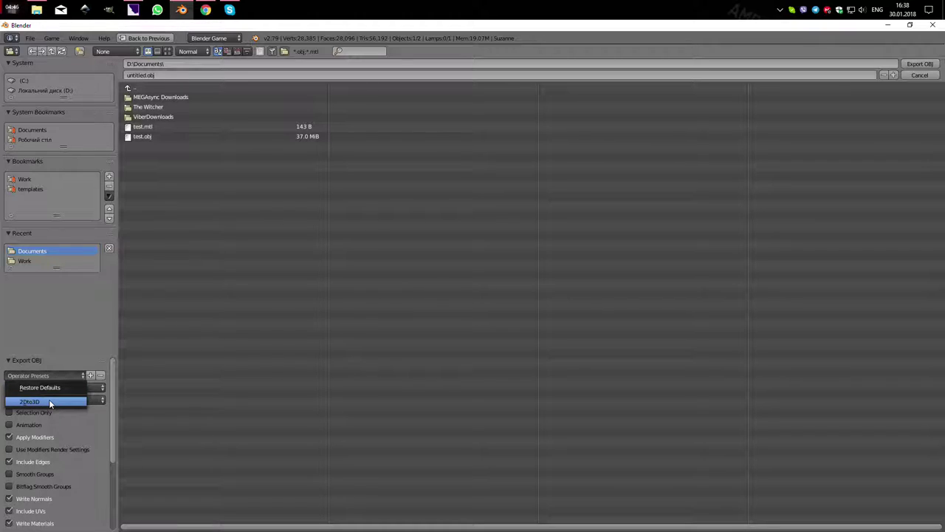
pyautogui.click(50, 403)
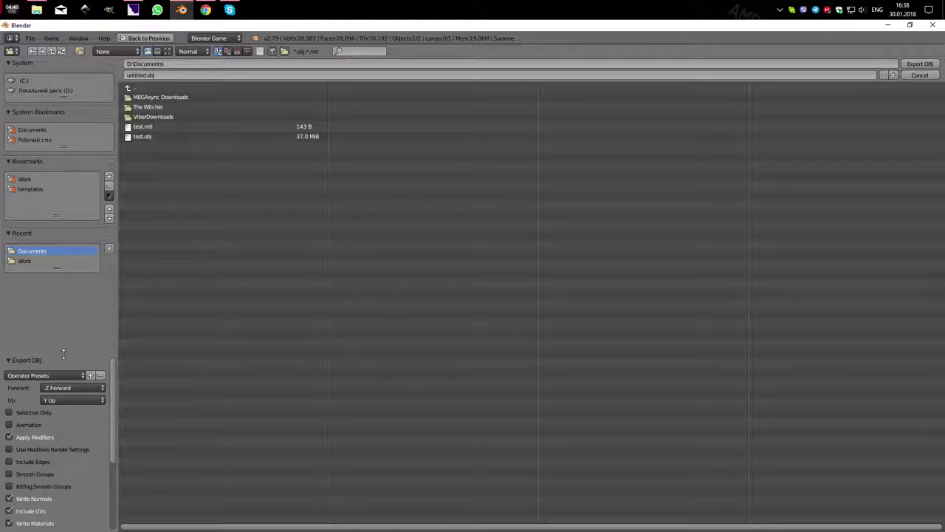
pyautogui.moveTo(63, 353); pyautogui.dragTo(73, 229)
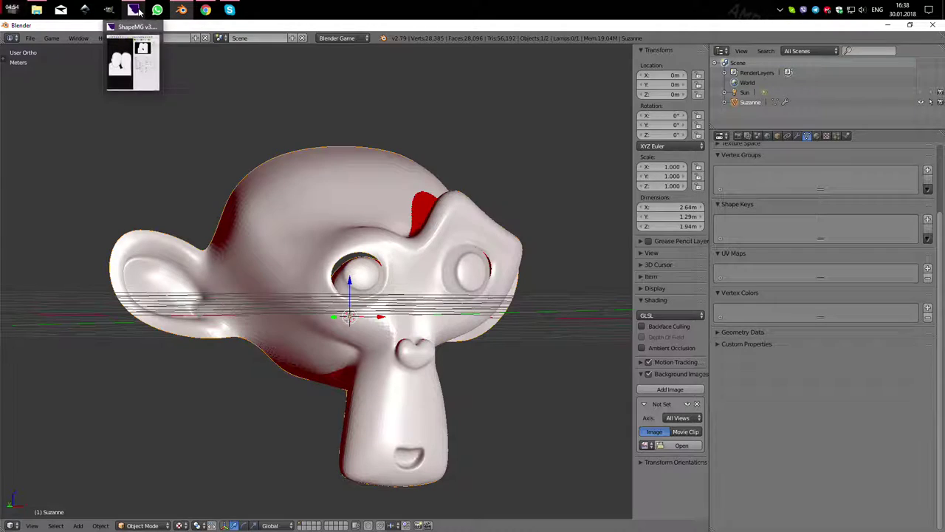
# Step: Import untitled.obj into ShapeMG and preview it in the 3D Display, then return to Blender
pyautogui.click(134, 10)
pyautogui.click(484, 39)
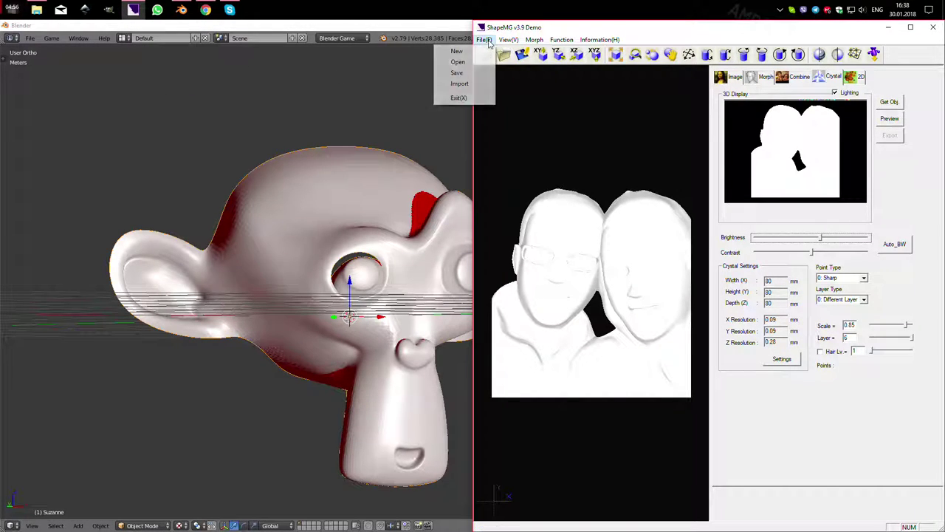
pyautogui.click(461, 83)
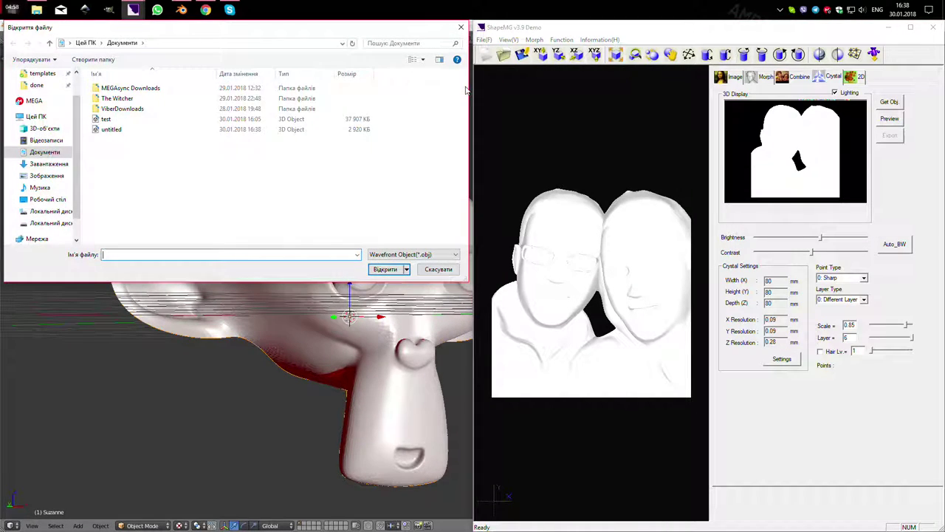
pyautogui.click(112, 131)
pyautogui.doubleClick(112, 131)
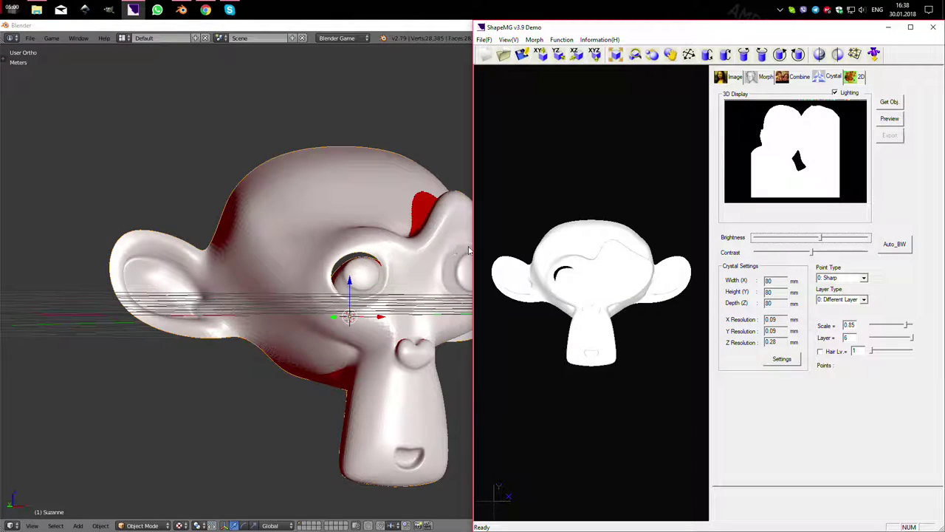
pyautogui.click(900, 106)
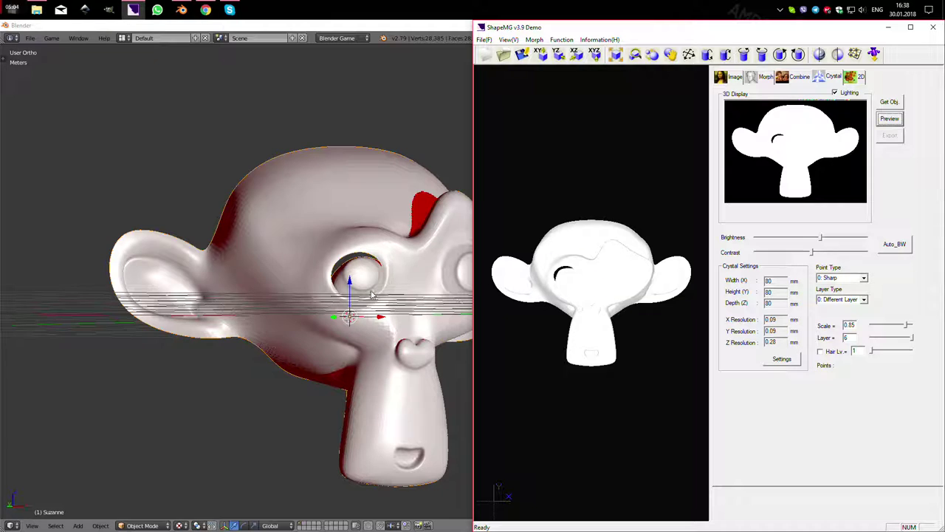
pyautogui.click(307, 200)
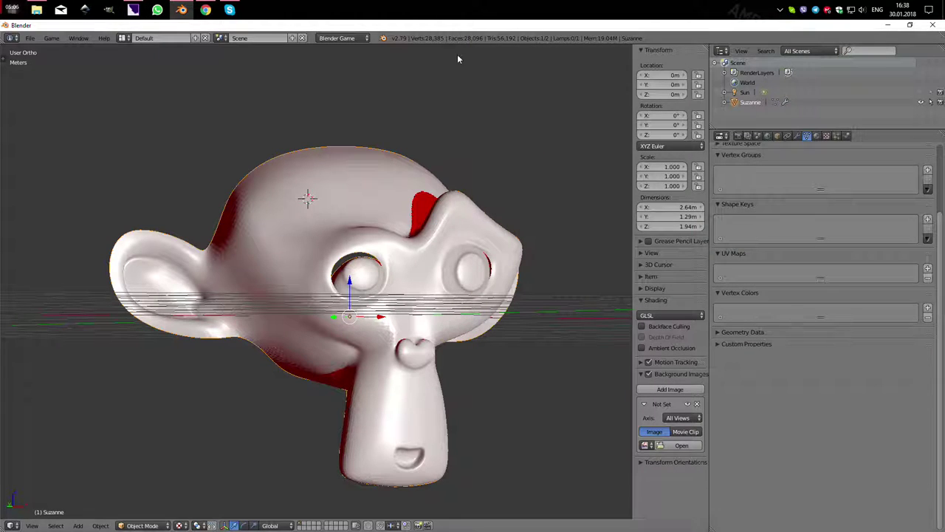
# Step: Dock Blender left and Crystal Viewer right, showing Suzanne in the front (XY) view
pyautogui.moveTo(394, 285)
pyautogui.keyDown('shift'); pyautogui.mouseDown(button='middle')
pyautogui.moveTo(318, 254)
pyautogui.moveTo(443, 147)
pyautogui.mouseUp(button='middle'); pyautogui.keyUp('shift')
pyautogui.scroll(2, 319, 254)
pyautogui.moveTo(490, 25); pyautogui.dragTo(3, 220)
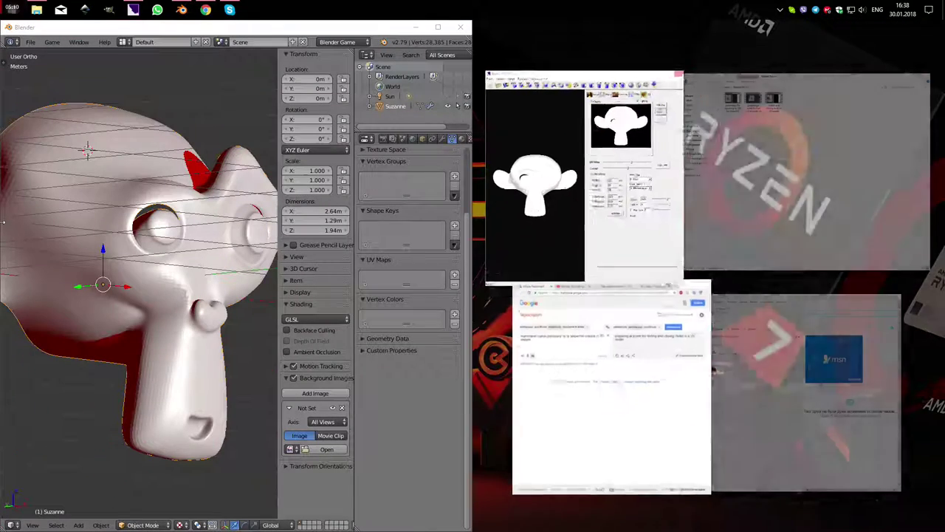
pyautogui.click(622, 190)
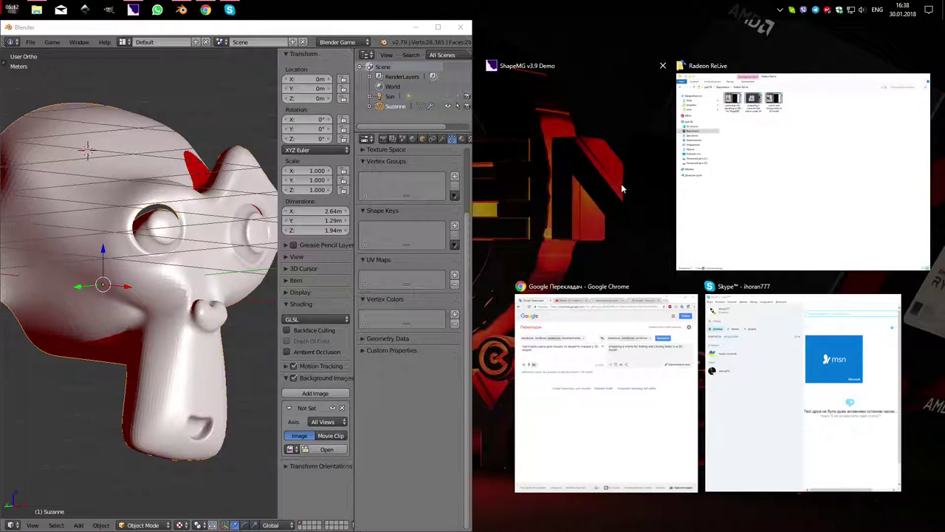
pyautogui.click(612, 195)
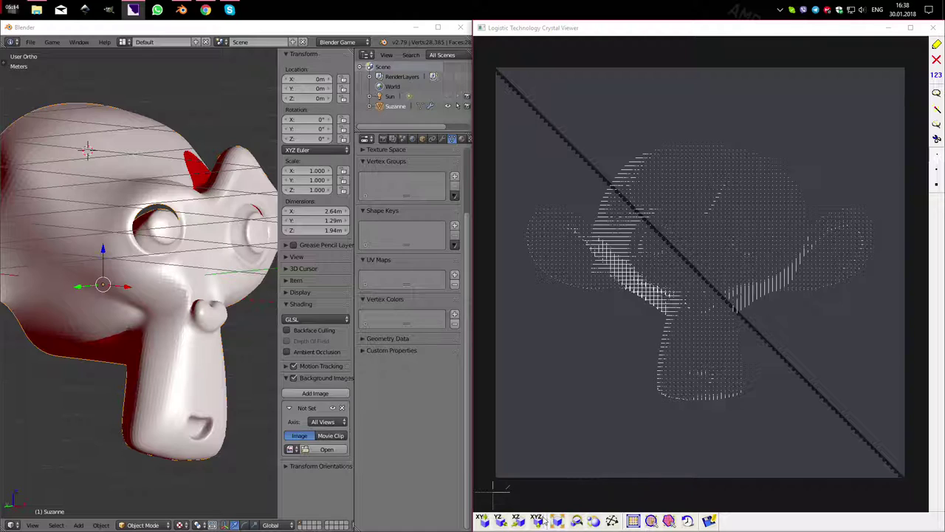
pyautogui.click(613, 521)
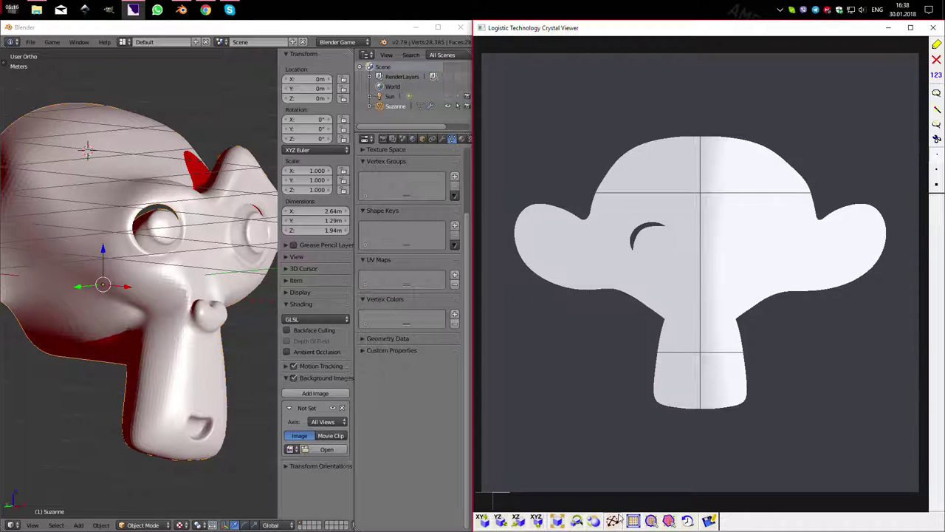
pyautogui.moveTo(113, 303)
pyautogui.mouseDown(button='middle')
pyautogui.moveTo(173, 308)
pyautogui.moveTo(131, 282)
pyautogui.moveTo(161, 290)
pyautogui.mouseUp(button='middle')
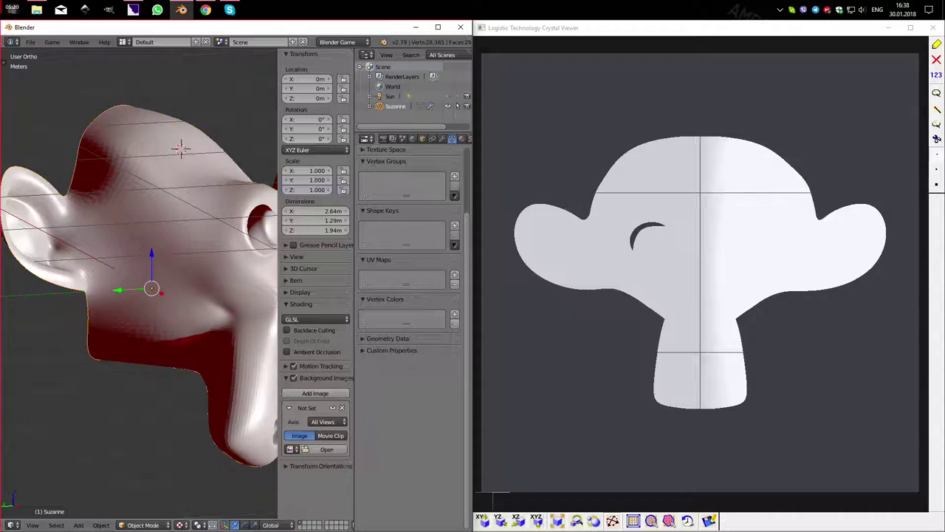
# Step: Re-render the viewer and zoom Blender onto Suzanne's neck, placing the 3D cursor there
pyautogui.click(613, 521)
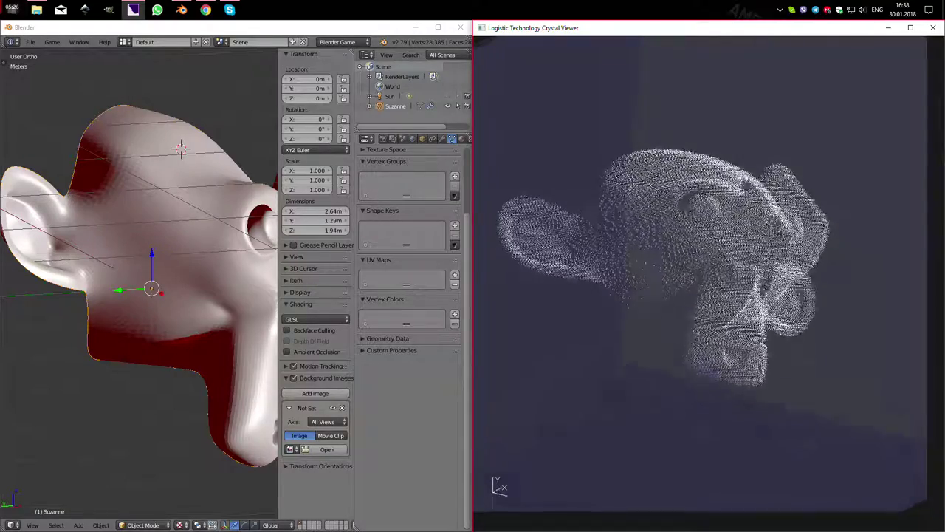
pyautogui.click(188, 343)
pyautogui.moveTo(210, 324); pyautogui.dragTo(214, 304, button='middle')
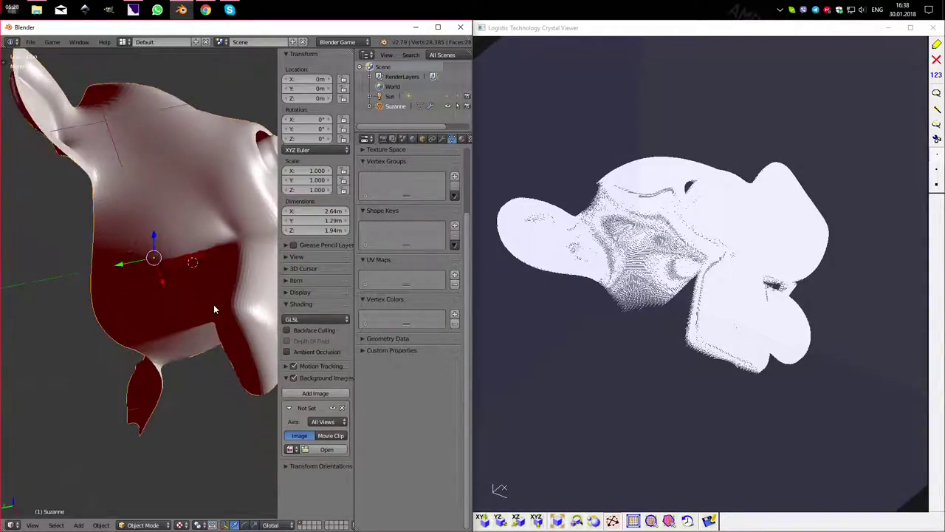
pyautogui.scroll(3, 204, 294)
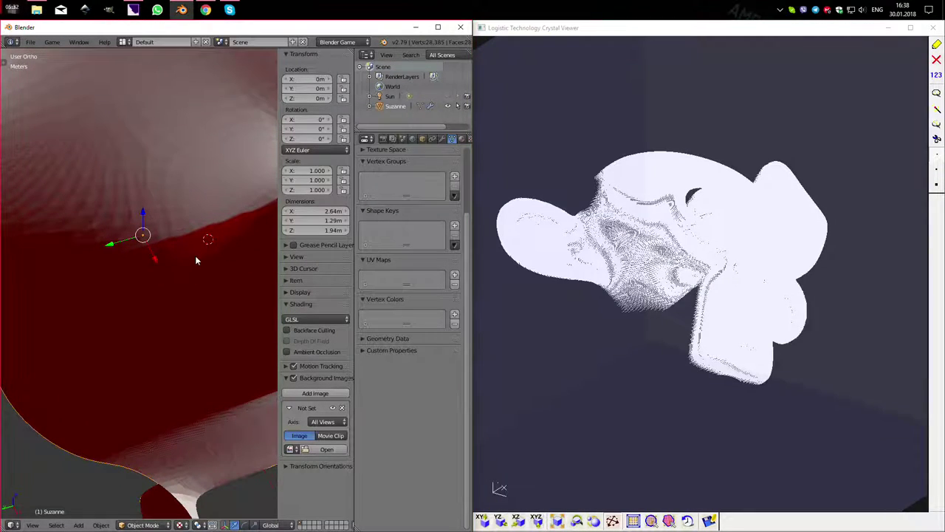
pyautogui.moveTo(195, 255); pyautogui.dragTo(192, 257, button='middle')
pyautogui.click(190, 260)
pyautogui.scroll(-3, 190, 260)
pyautogui.scroll(-2, 181, 266)
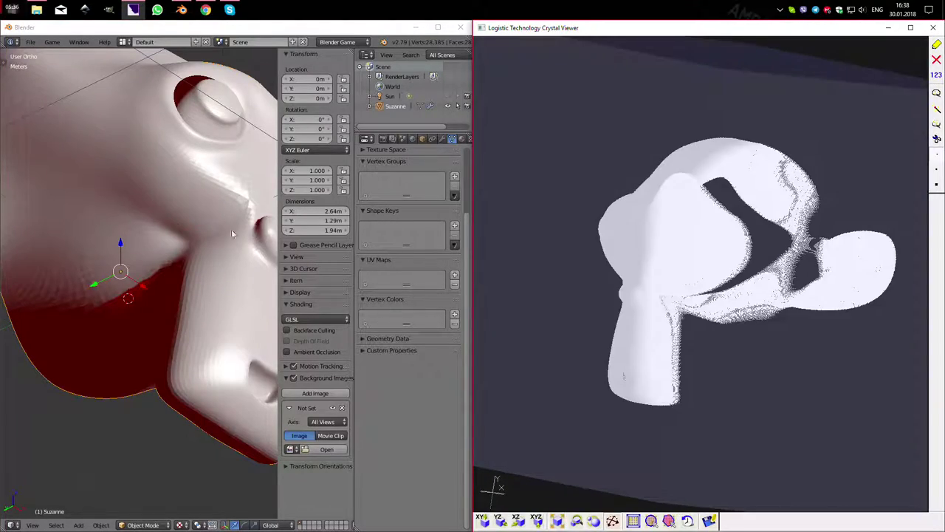
# Step: Rotate the Crystal Viewer point cloud to an oblique, tilted angle
pyautogui.moveTo(231, 229)
pyautogui.mouseDown(button='middle')
pyautogui.moveTo(145, 195)
pyautogui.moveTo(73, 236)
pyautogui.mouseUp(button='middle')
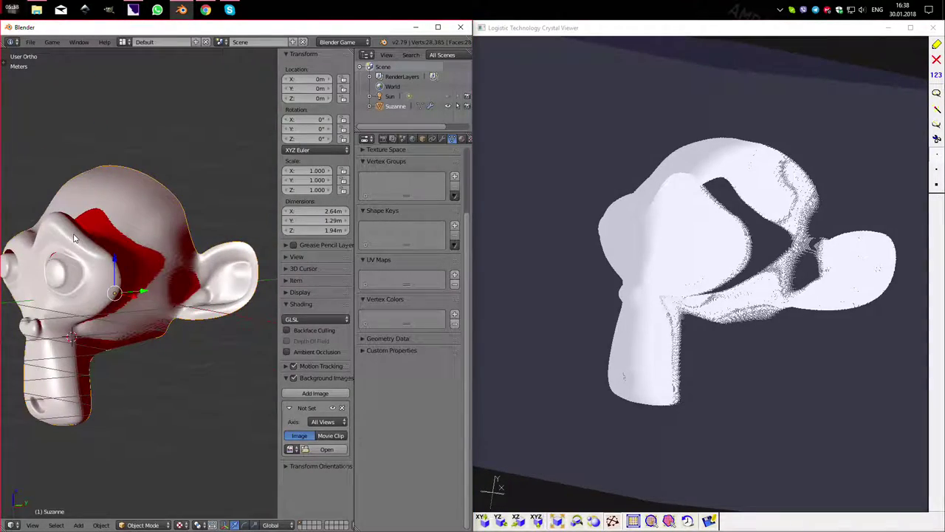
pyautogui.scroll(2, 101, 250)
pyautogui.scroll(2, 127, 260)
pyautogui.scroll(2, 113, 266)
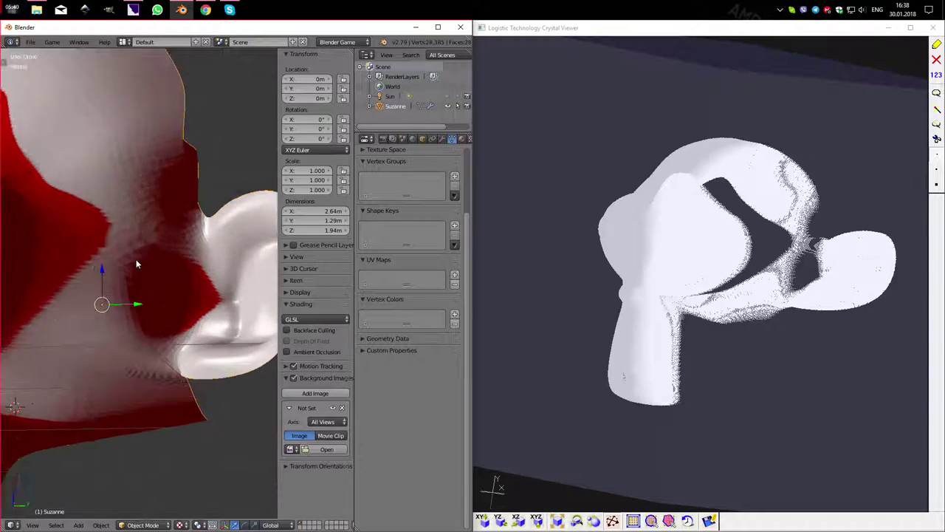
pyautogui.scroll(2, 148, 251)
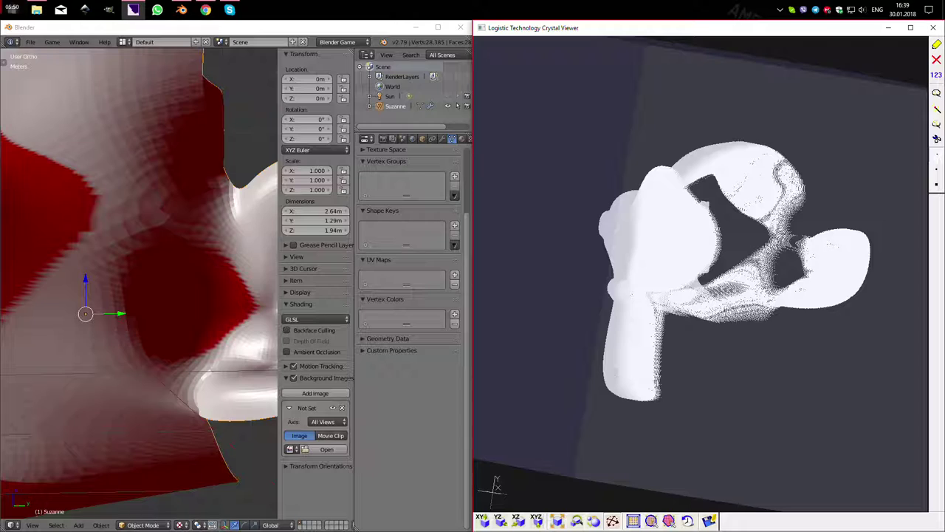
# Step: Zoom out and orbit Blender's view of Suzanne to an angle
pyautogui.click(115, 409)
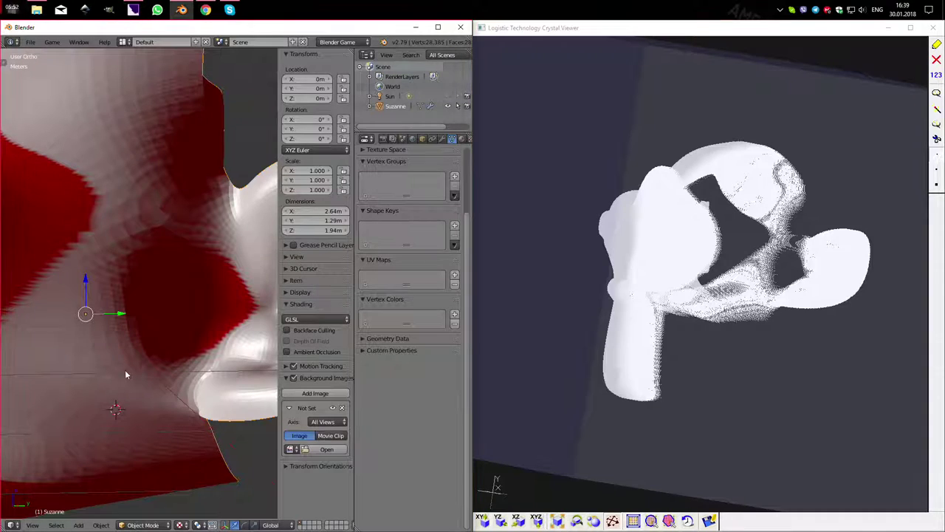
pyautogui.scroll(-2, 118, 351)
pyautogui.scroll(-1, 126, 321)
pyautogui.scroll(-1, 110, 281)
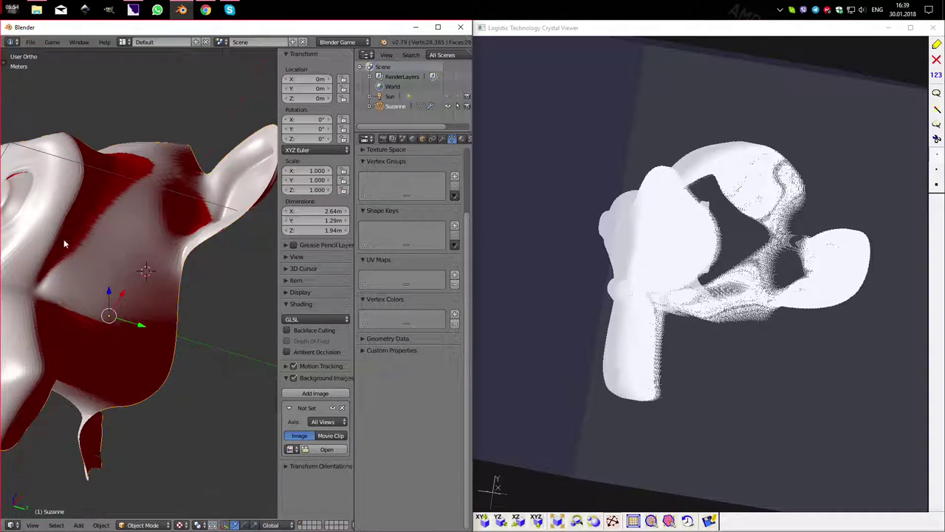
pyautogui.scroll(-2, 149, 282)
pyautogui.moveTo(149, 283); pyautogui.dragTo(68, 241, button='middle')
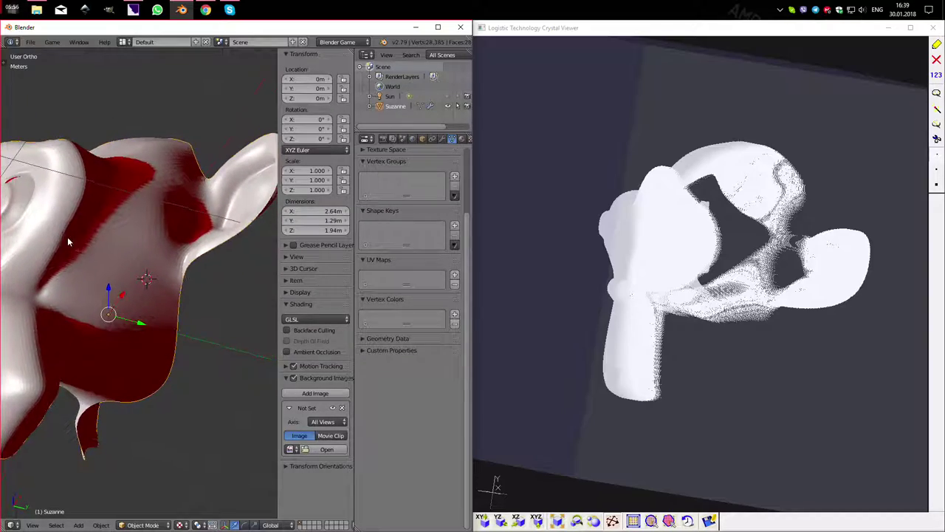
# Step: Rotate the point cloud forward in Crystal Viewer and set Blender to Front Ortho (Numpad 1)
pyautogui.moveTo(709, 295); pyautogui.dragTo(768, 266)
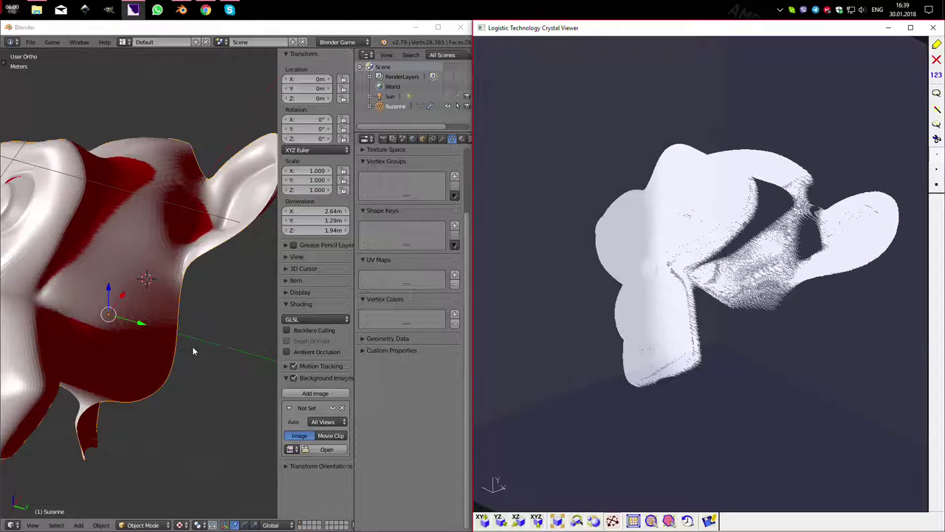
pyautogui.scroll(2, 124, 368)
pyautogui.scroll(2, 129, 347)
pyautogui.scroll(3, 137, 334)
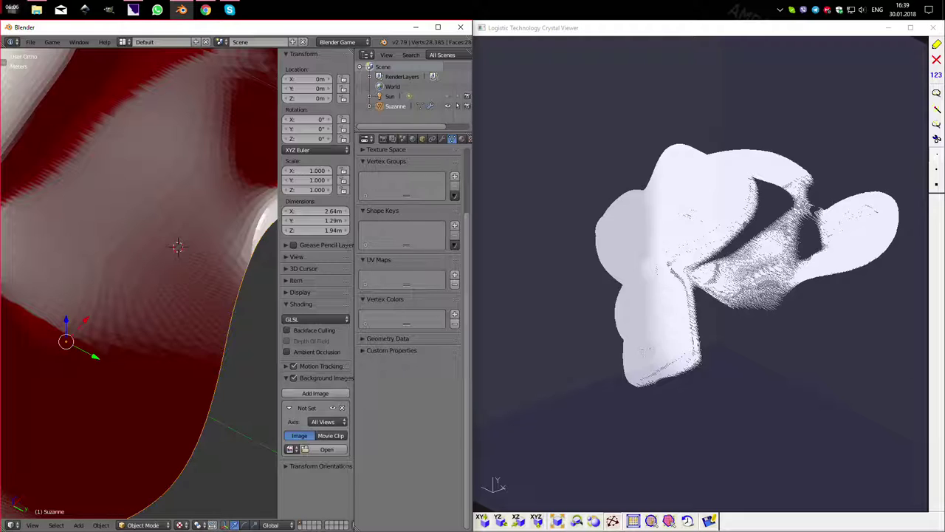
pyautogui.scroll(-2, 169, 280)
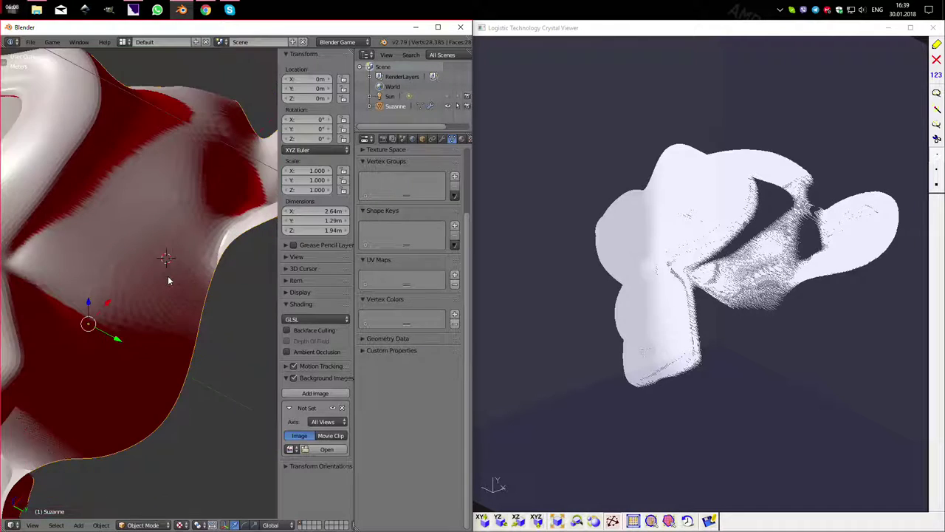
pyautogui.scroll(-3, 168, 281)
pyautogui.moveTo(168, 281)
pyautogui.mouseDown(button='middle')
pyautogui.moveTo(140, 322)
pyautogui.moveTo(163, 341)
pyautogui.mouseUp(button='middle')
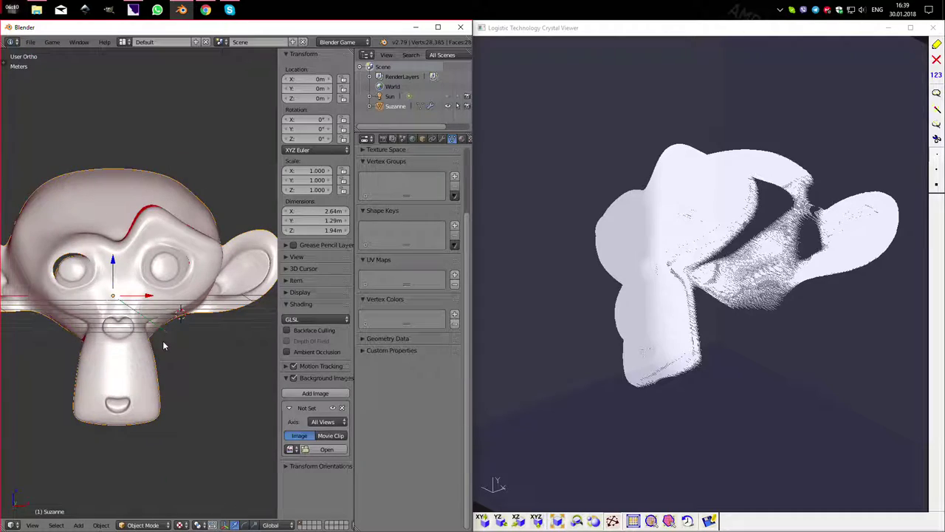
pyautogui.press('KP_1')
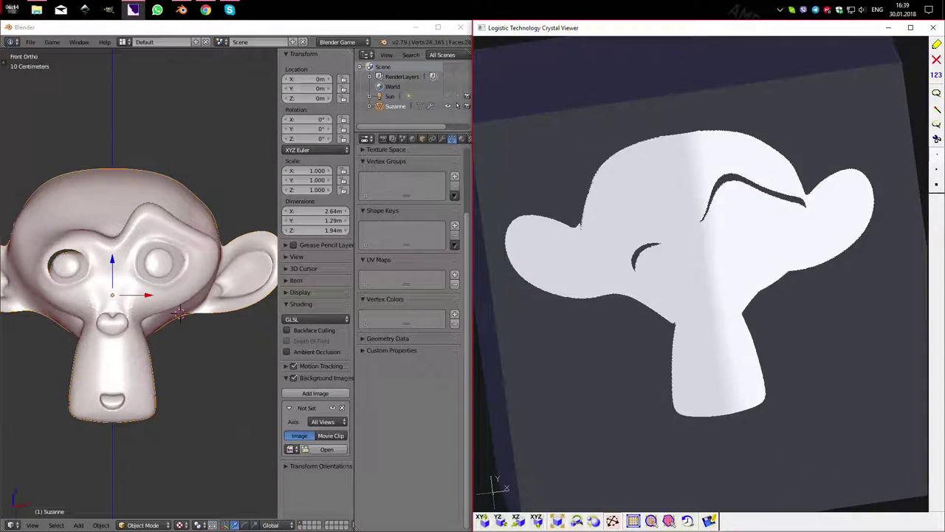
pyautogui.moveTo(195, 238); pyautogui.dragTo(162, 275, button='middle')
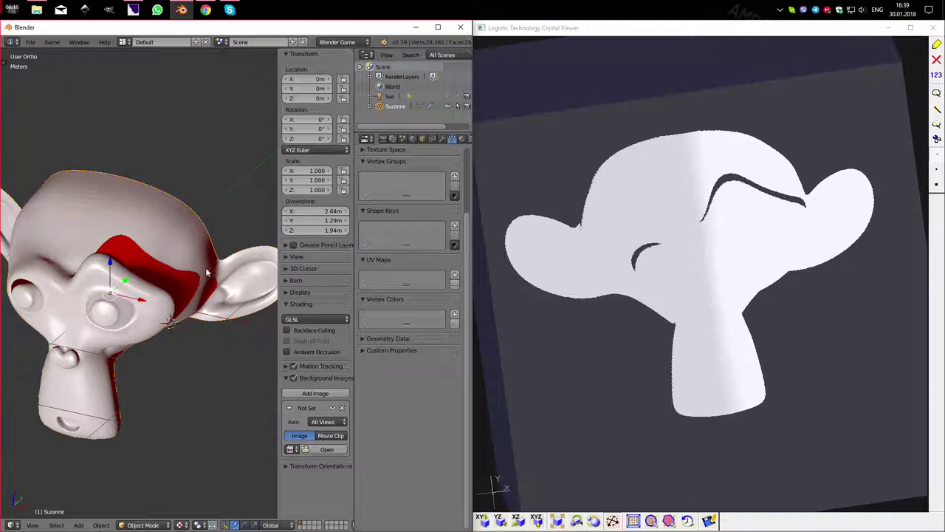